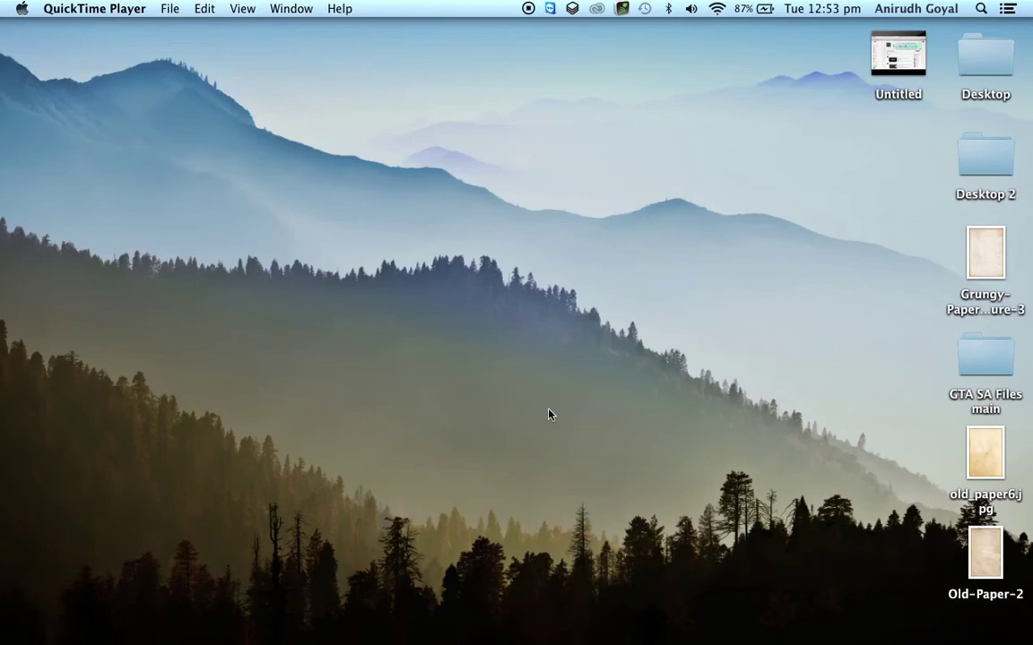
# Launch Photoshop and create a new Default Photoshop Size document at 350 pixels/centimeter.
pyautogui.click(463, 608)
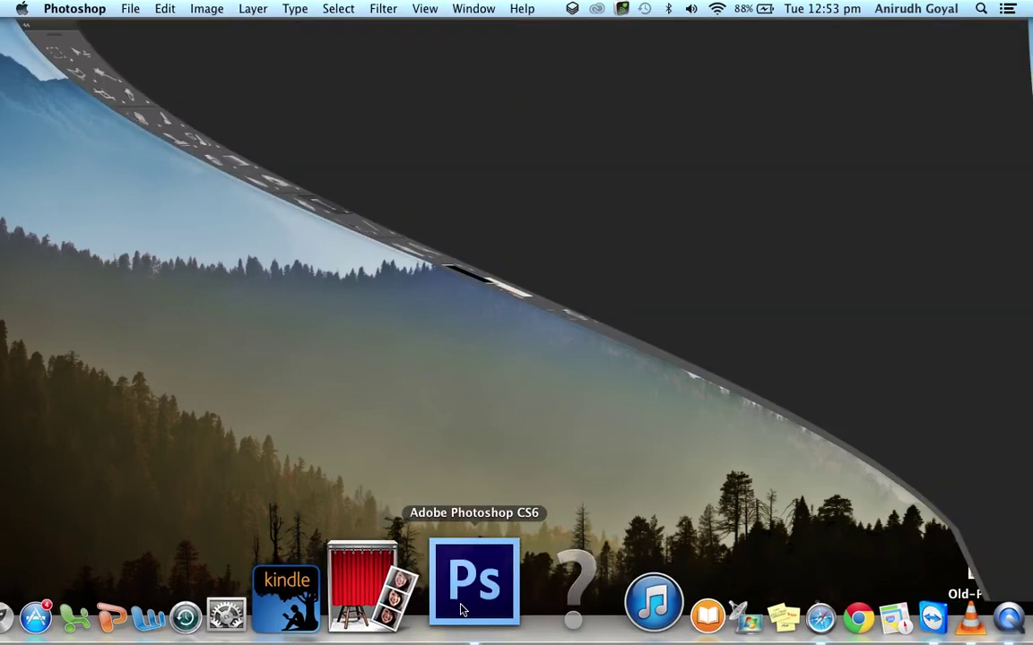
pyautogui.click(132, 9)
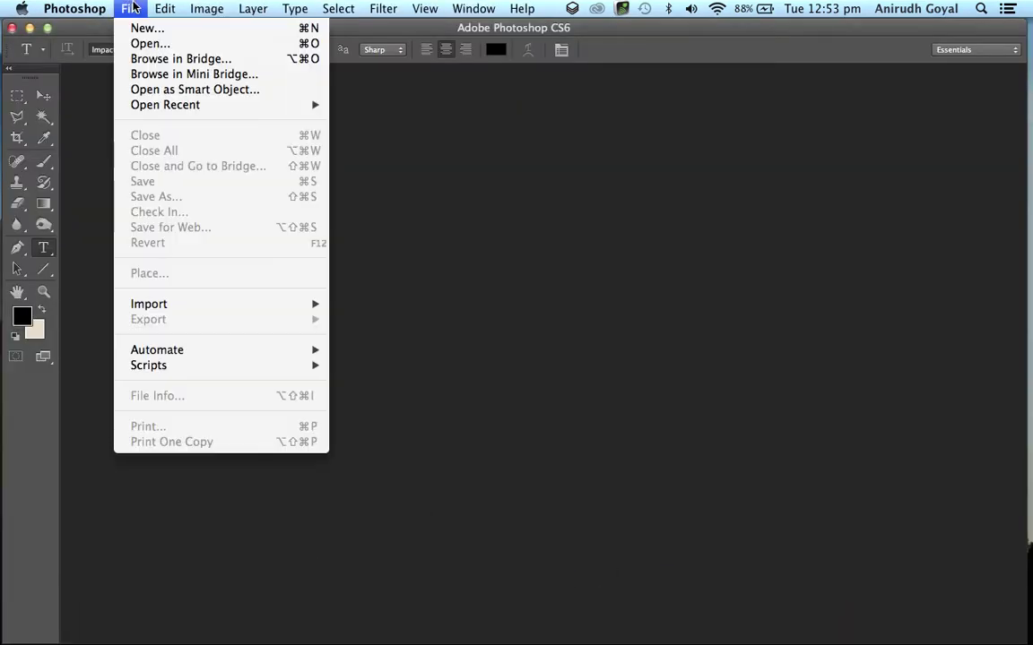
pyautogui.click(135, 26)
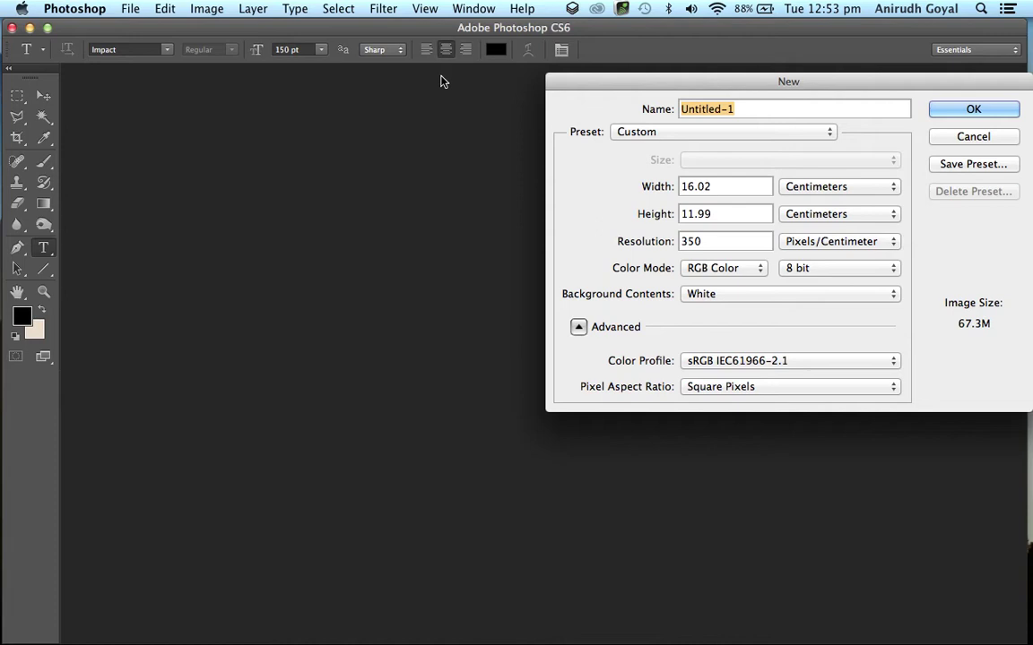
pyautogui.click(647, 132)
pyautogui.moveTo(570, 7)
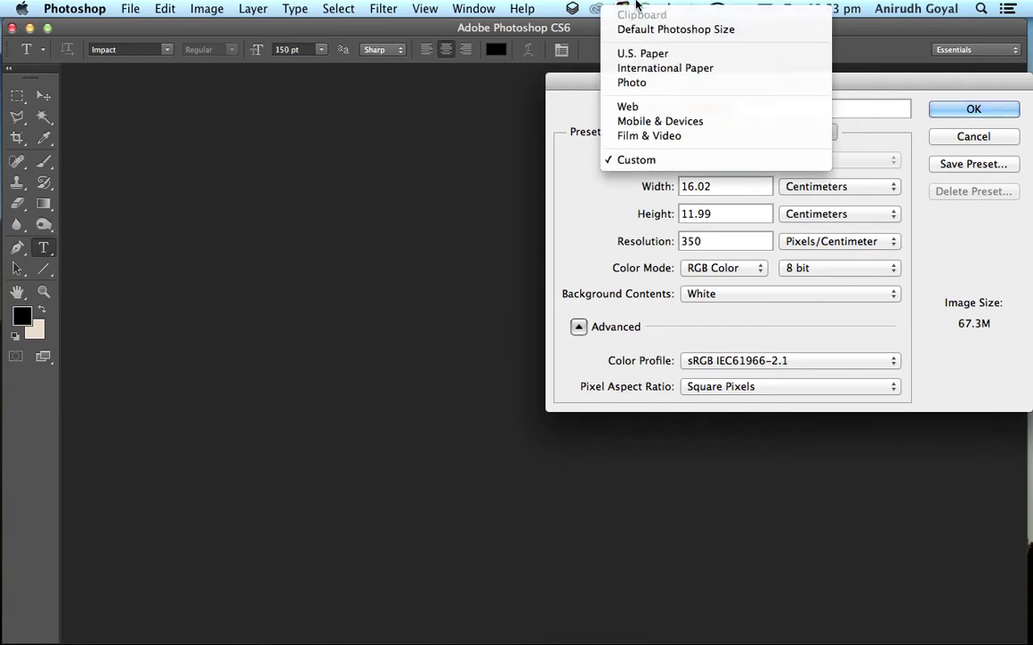
pyautogui.click(657, 29)
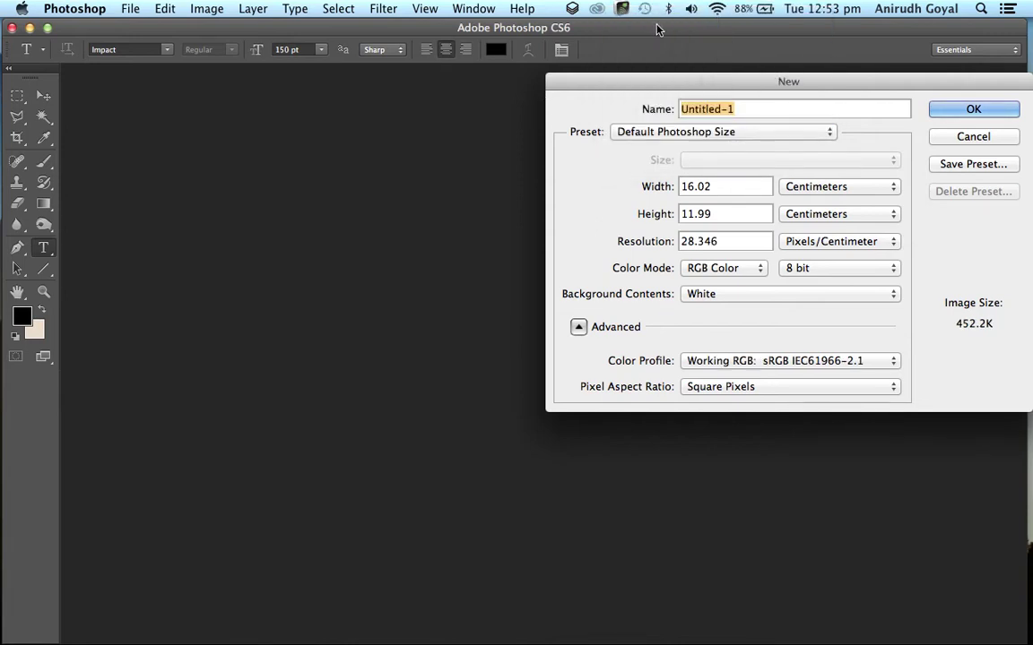
pyautogui.click(713, 241)
pyautogui.doubleClick(713, 240)
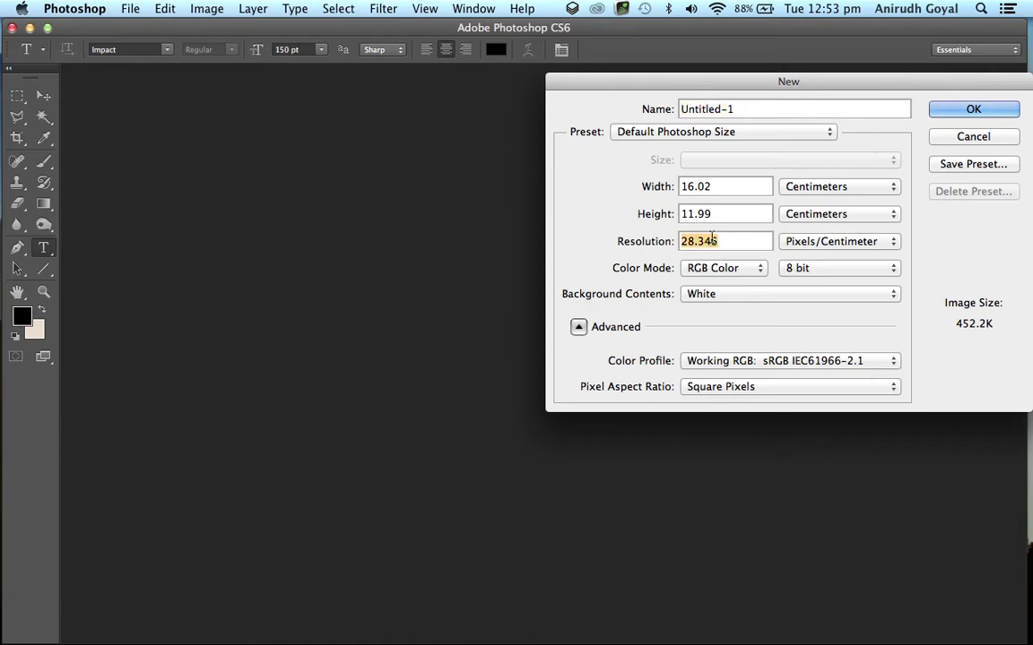
pyautogui.press('BackSpace')
pyautogui.write('3')
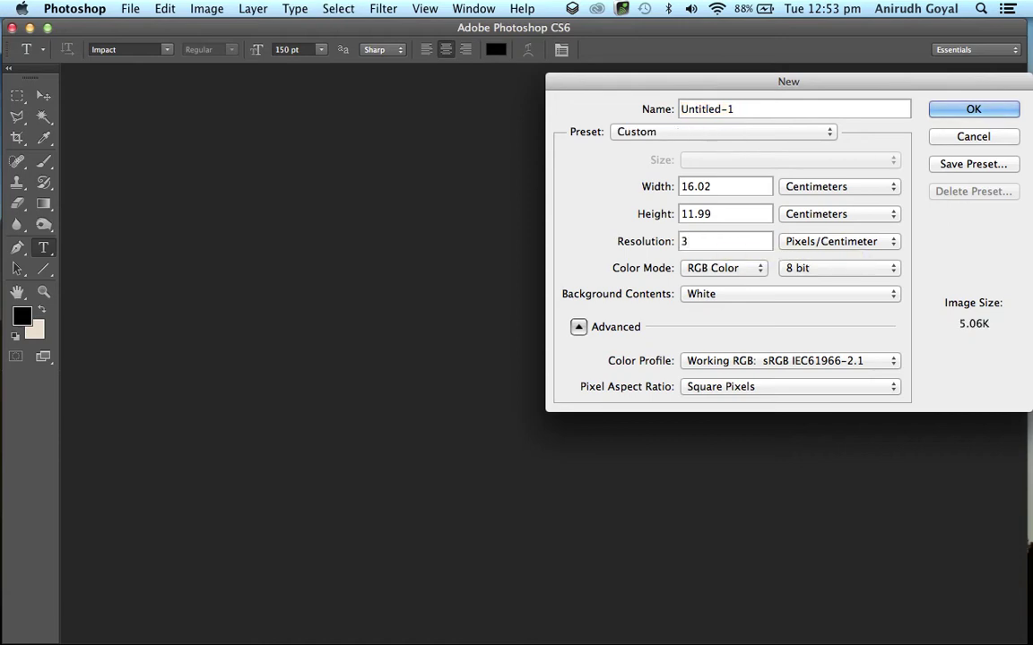
pyautogui.write('50')
pyautogui.click(939, 111)
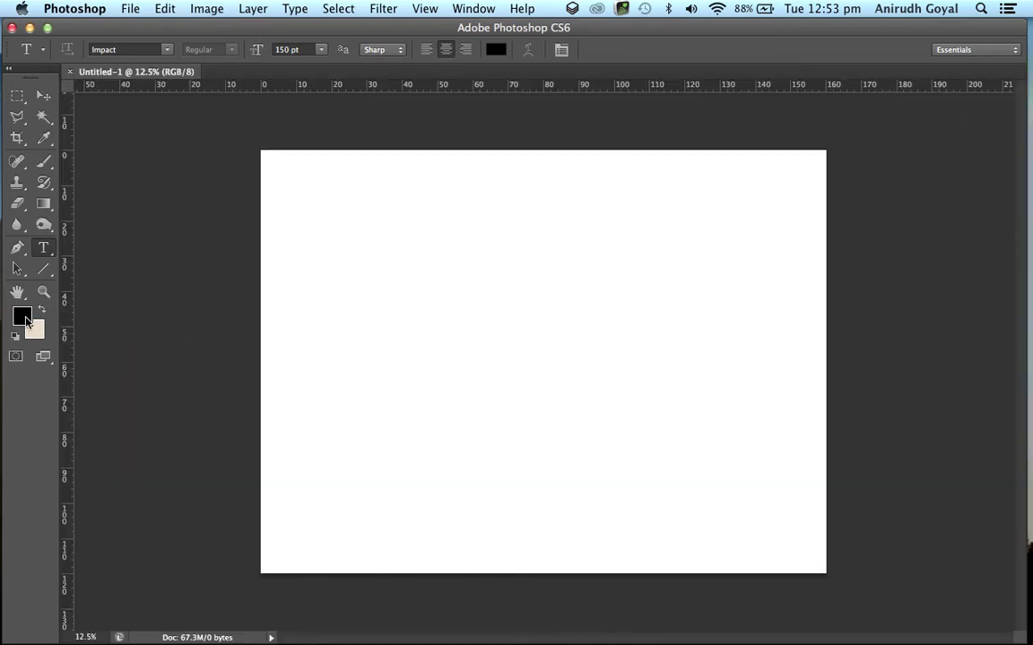
# Set the foreground colour to black, show the Layers panel, and fill the Background with black.
pyautogui.click(22, 318)
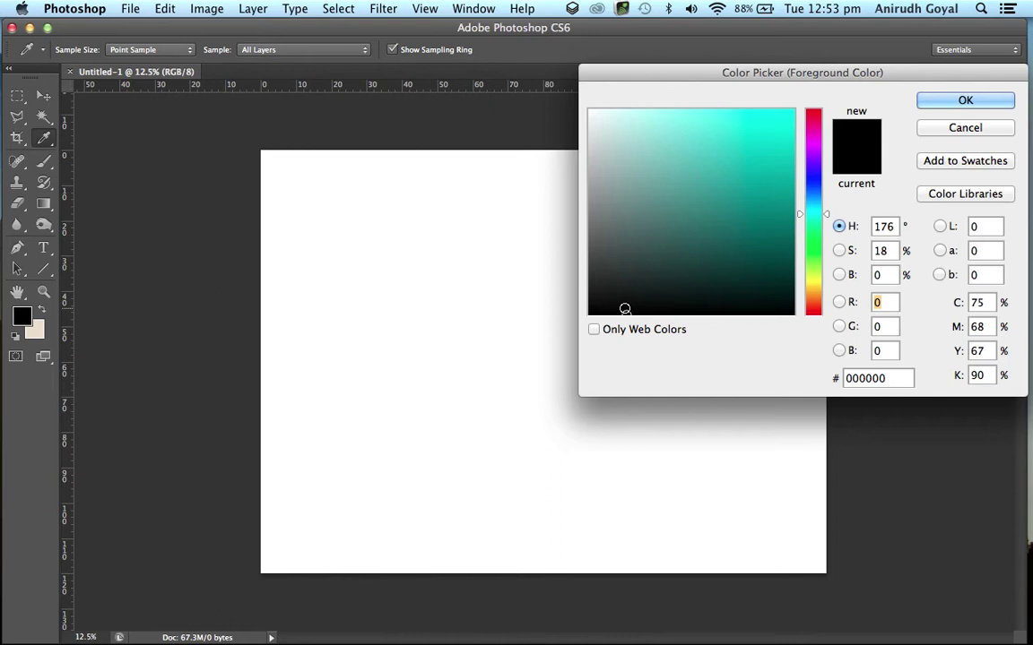
pyautogui.click(937, 101)
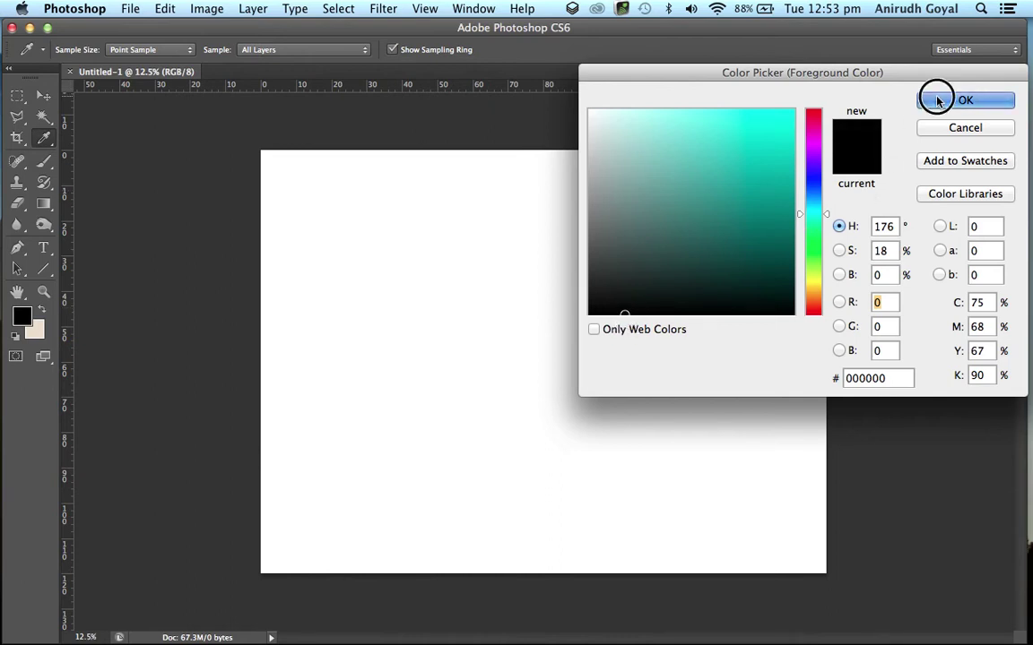
pyautogui.click(467, 12)
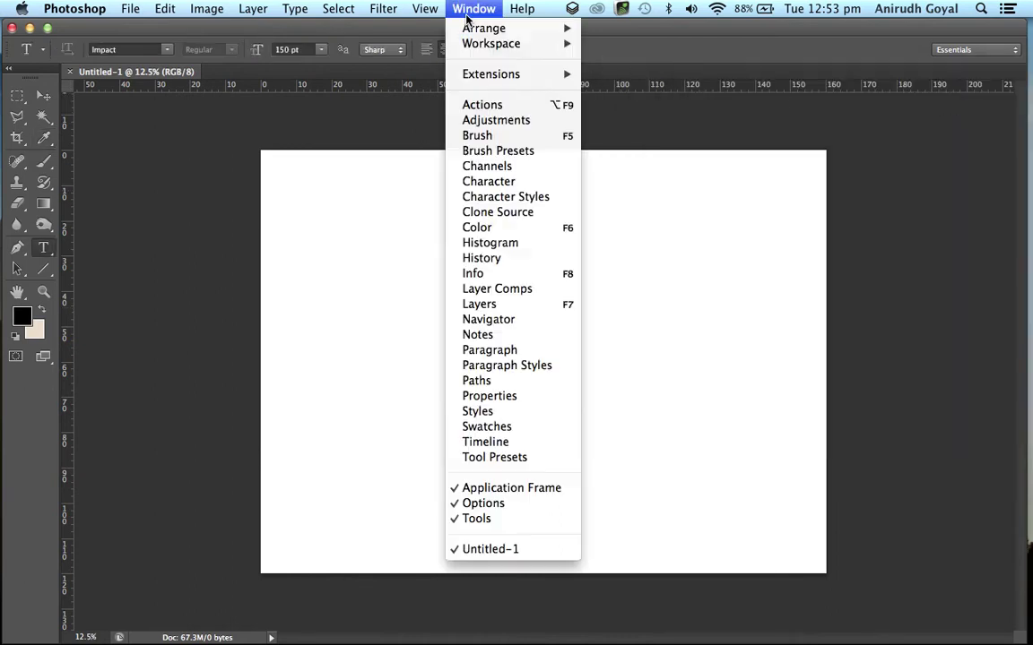
pyautogui.click(502, 306)
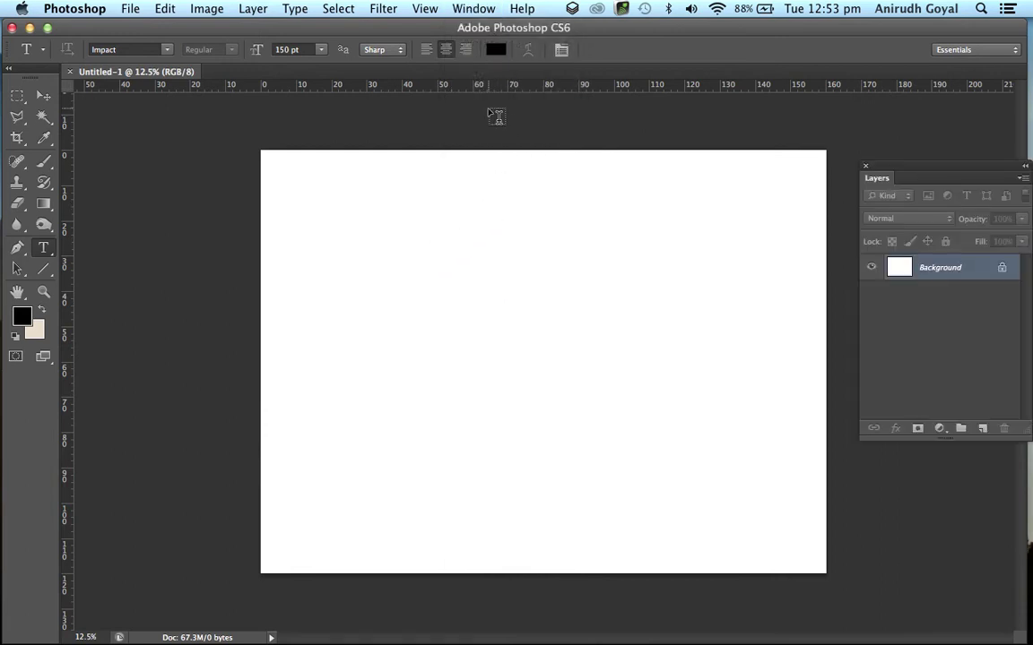
pyautogui.hotkey('alt', 'BackSpace')
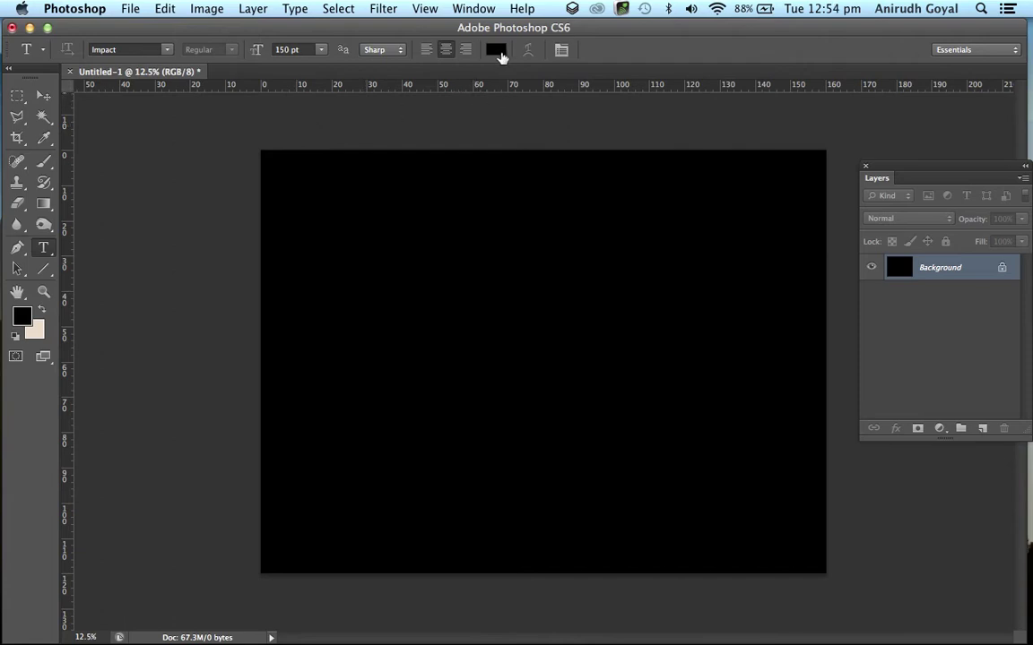
# Set the text colour to white and type GOLD in 150 pt Impact across the canvas middle.
pyautogui.click(496, 50)
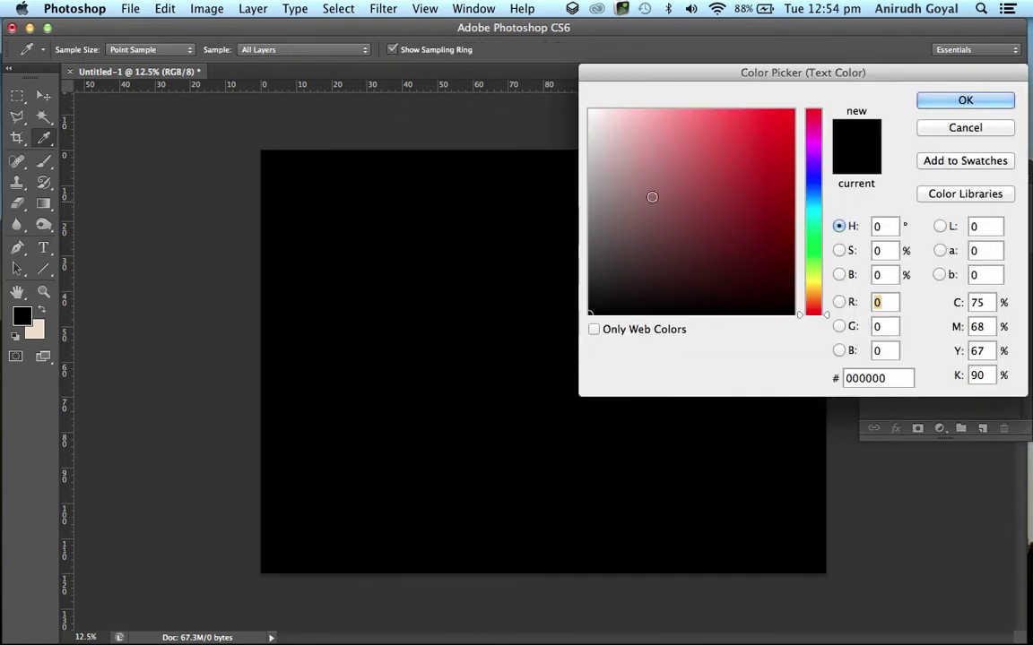
pyautogui.moveTo(576, 170); pyautogui.dragTo(465, 21)
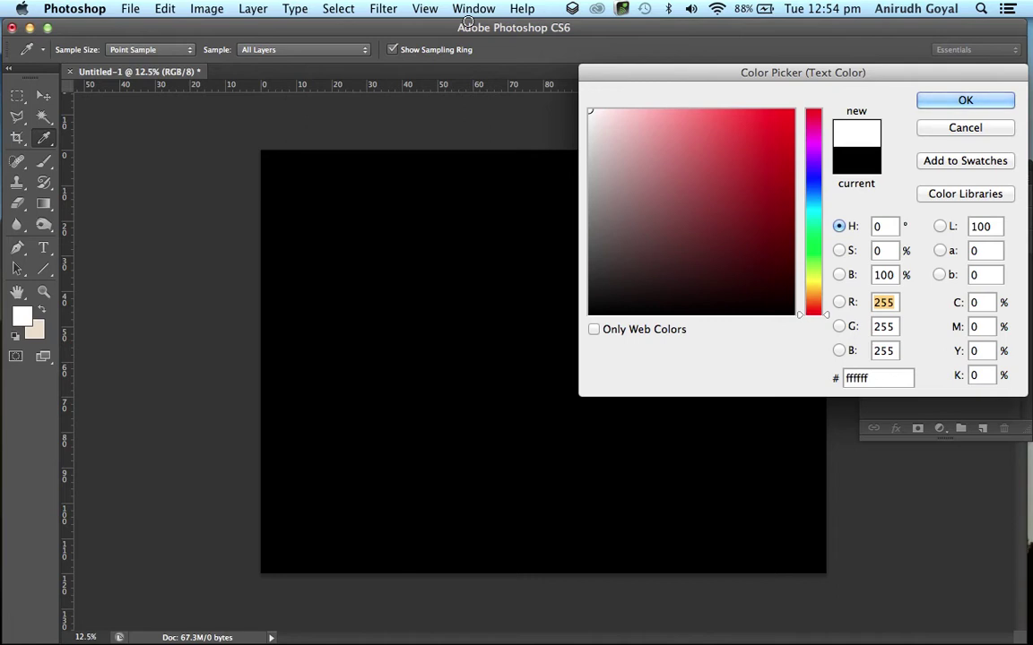
pyautogui.press('Return')
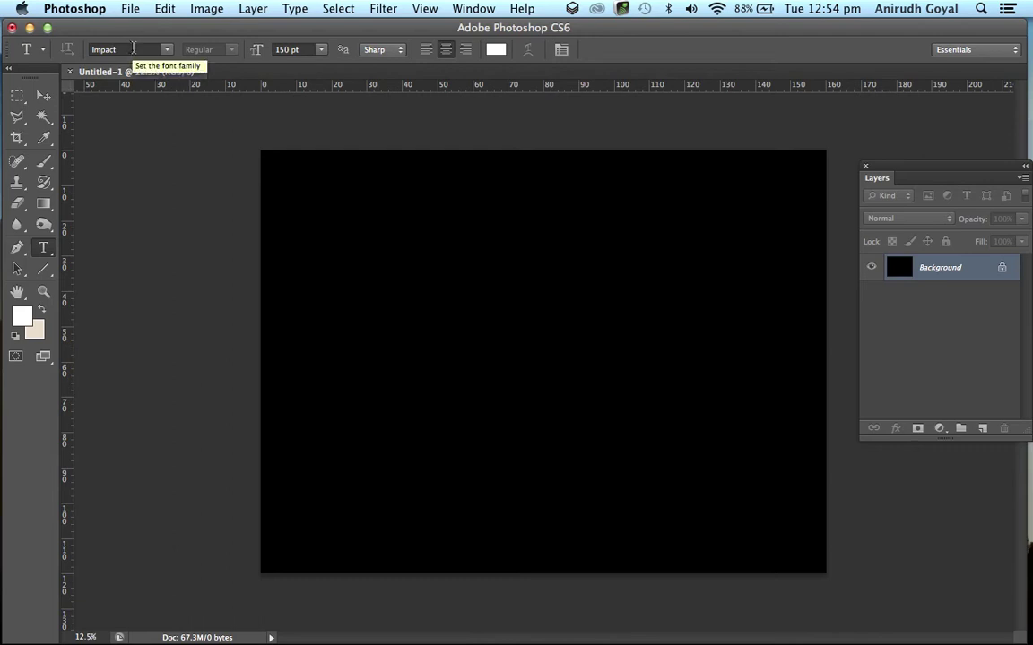
pyautogui.moveTo(302, 270); pyautogui.dragTo(813, 488)
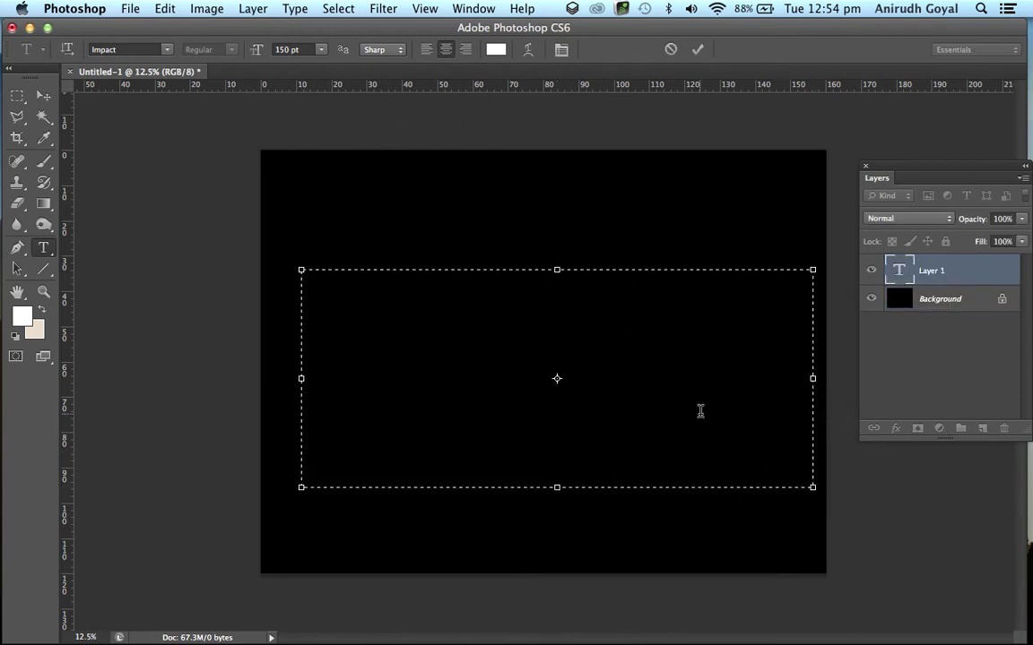
pyautogui.write('DOG')
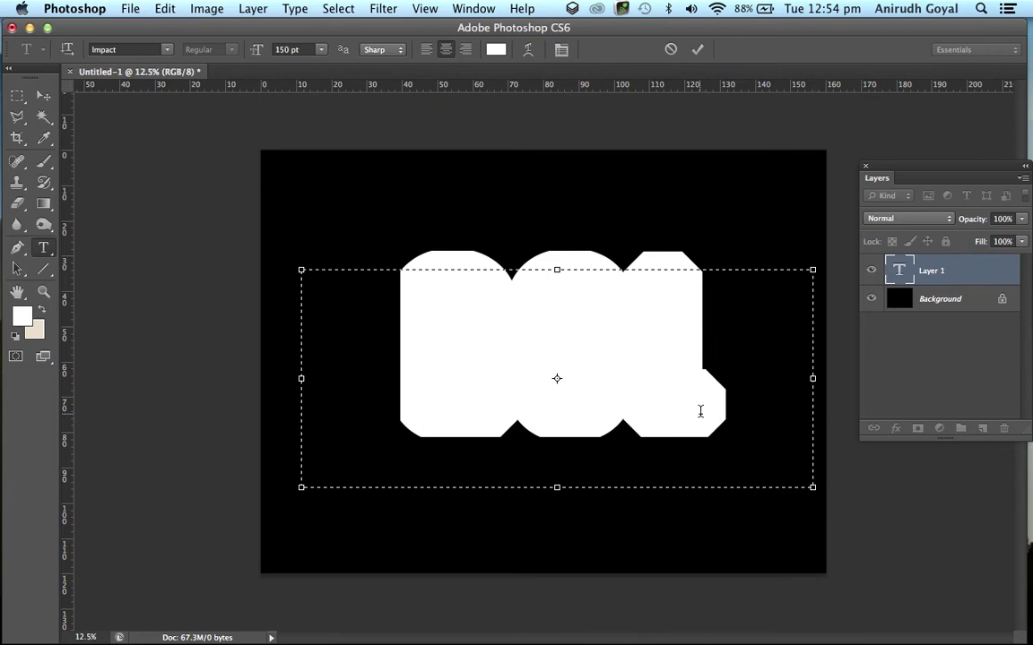
pyautogui.write('D')
pyautogui.click(698, 49)
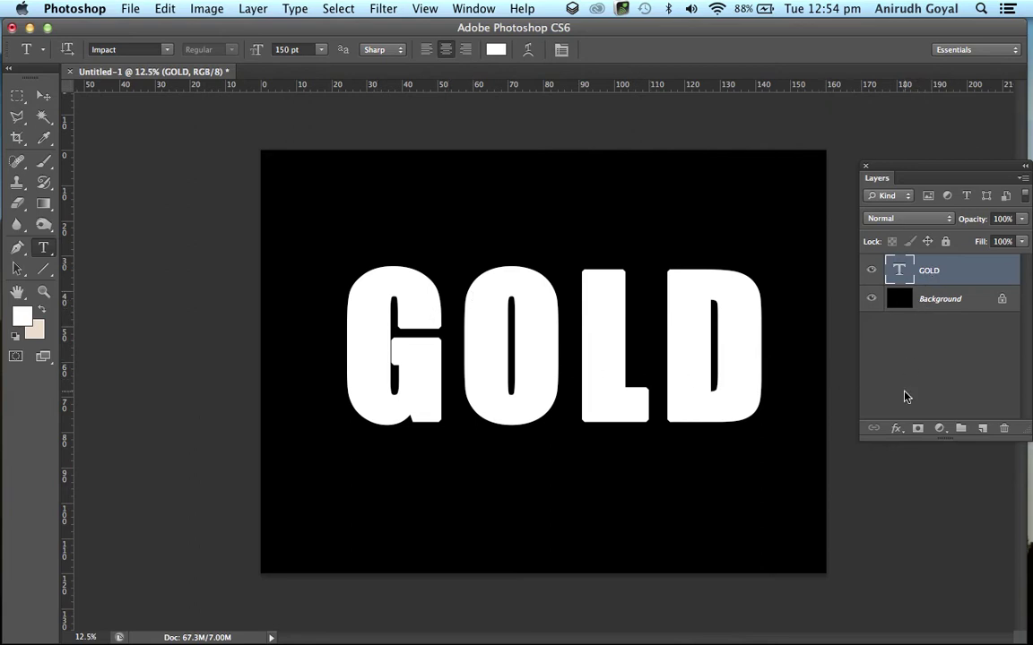
# Add a Gradient Overlay effect to the GOLD layer from the fx menu.
pyautogui.click(897, 429)
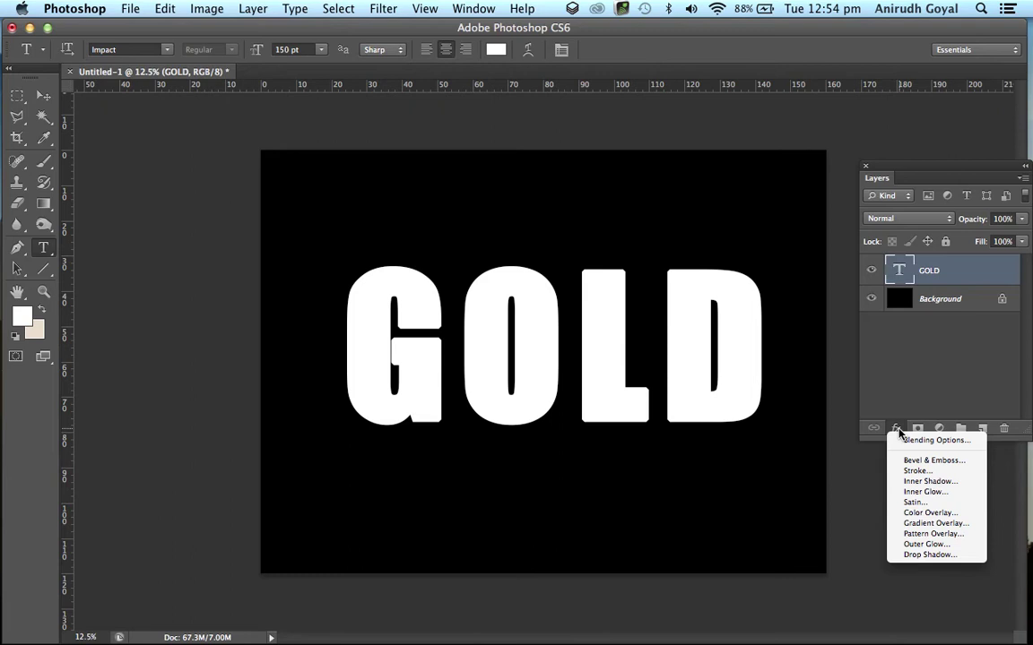
pyautogui.click(937, 523)
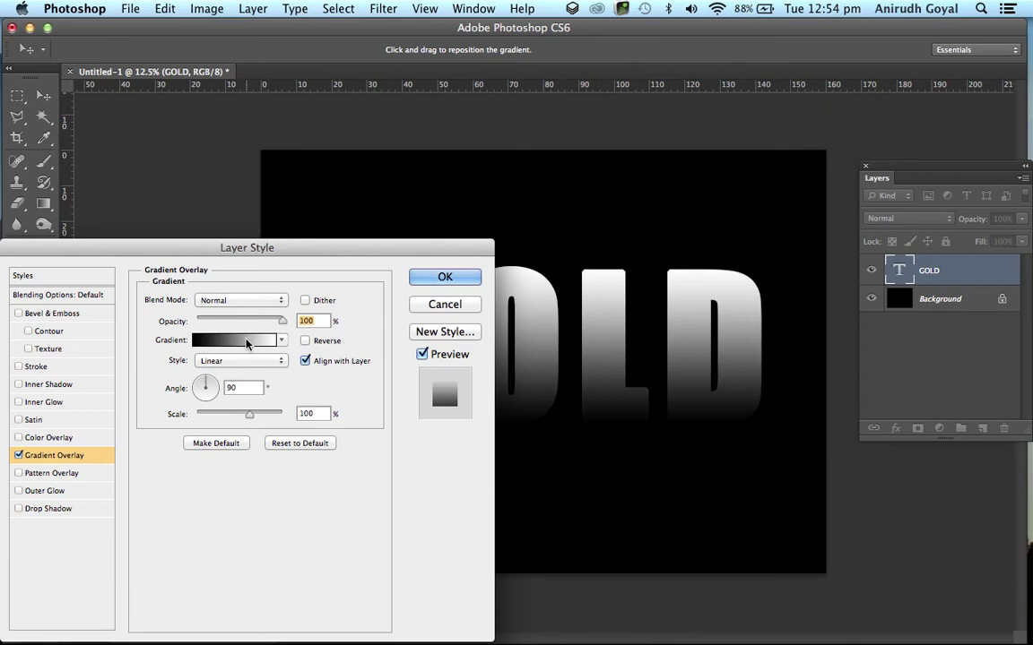
# Change the gradient's left colour stop to gold hex D7C149.
pyautogui.click(222, 340)
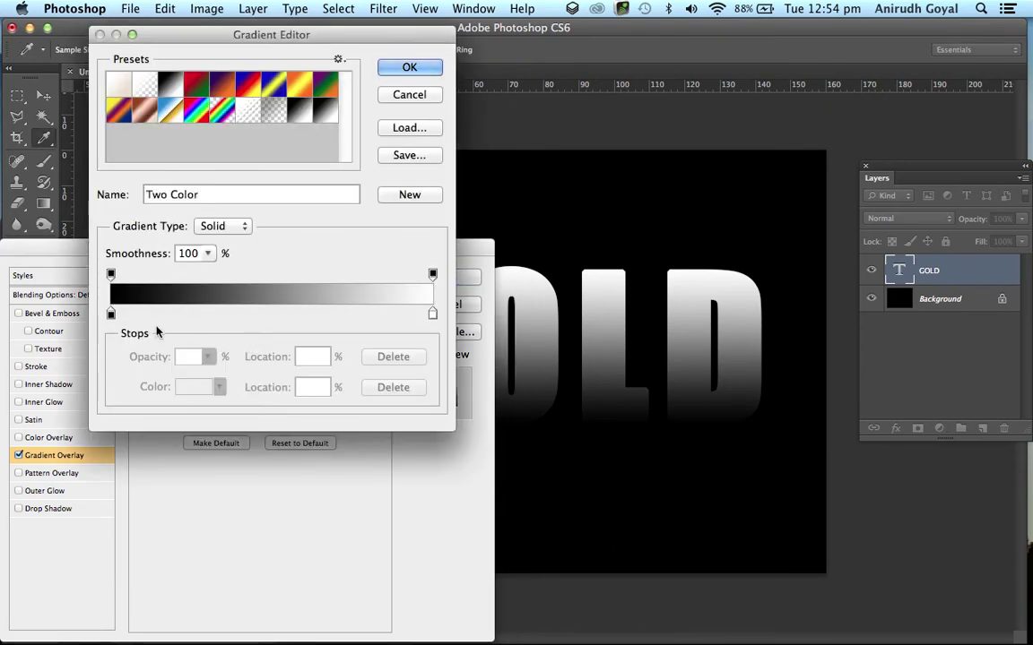
pyautogui.click(111, 313)
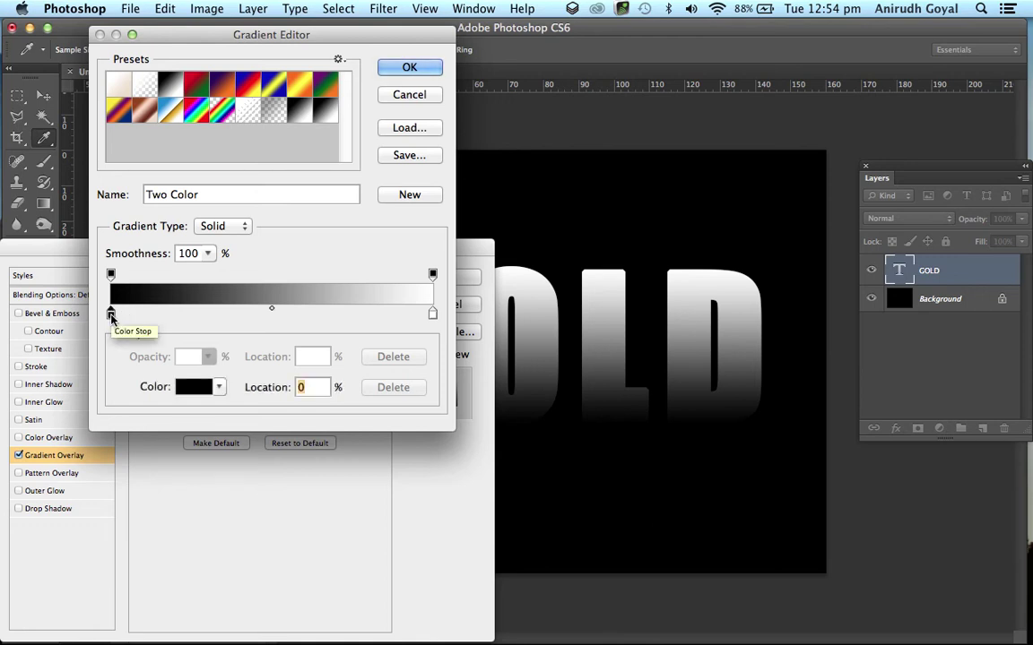
pyautogui.click(192, 388)
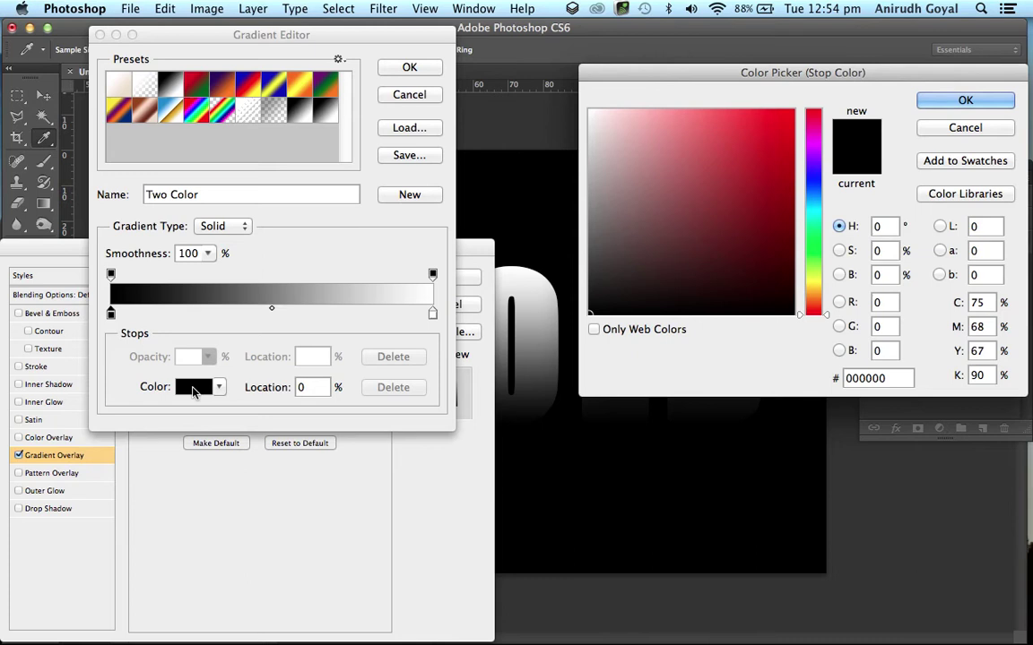
pyautogui.click(898, 381)
pyautogui.doubleClick(897, 379)
pyautogui.press('BackSpace')
pyautogui.write('D7C14')
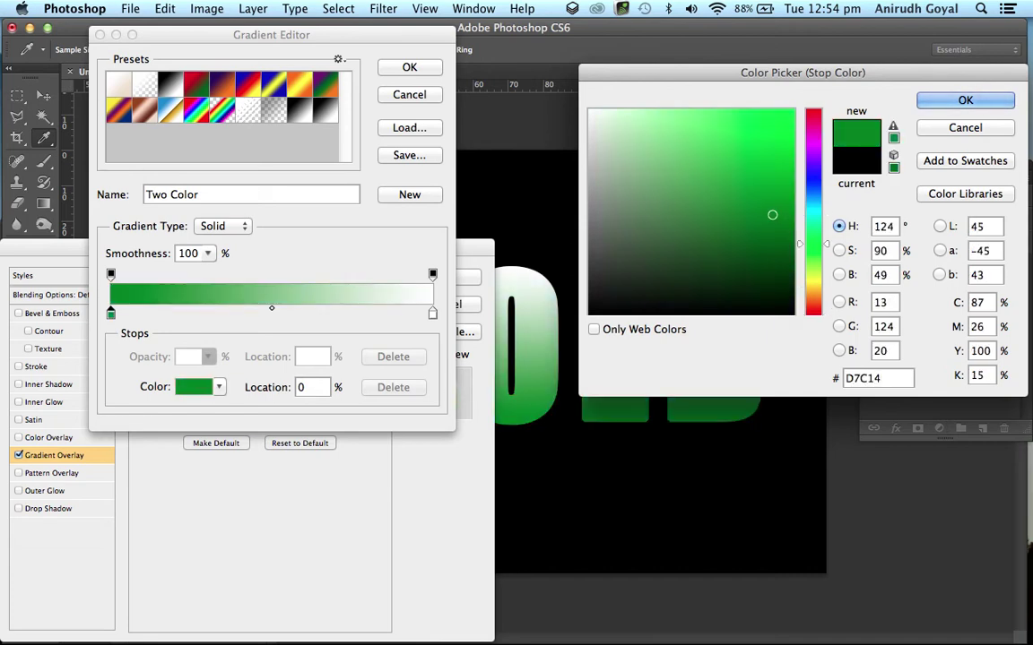
pyautogui.write('9')
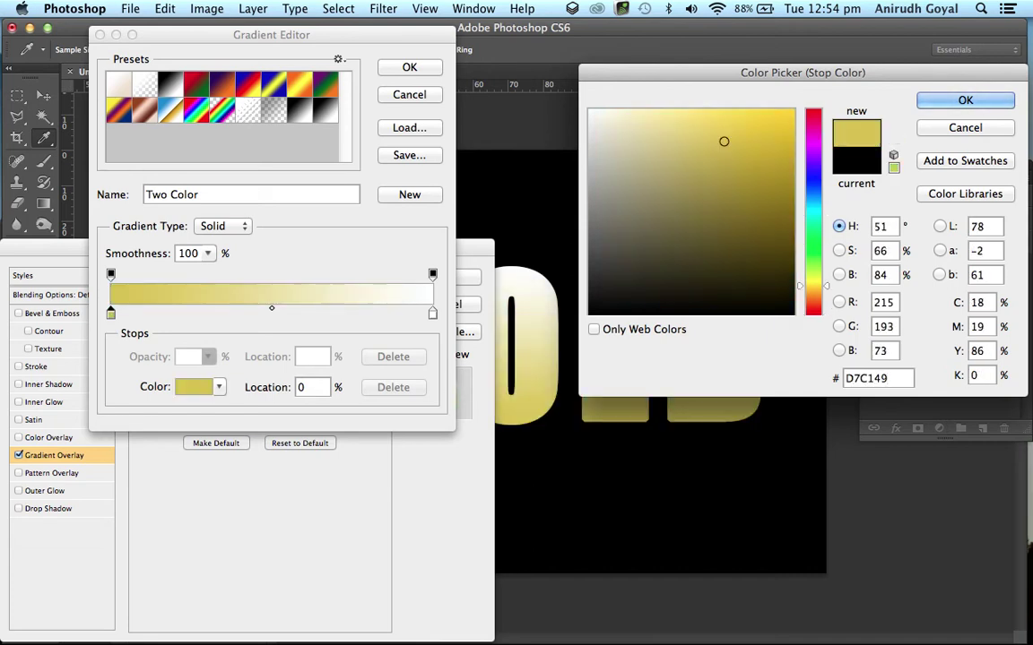
pyautogui.click(959, 102)
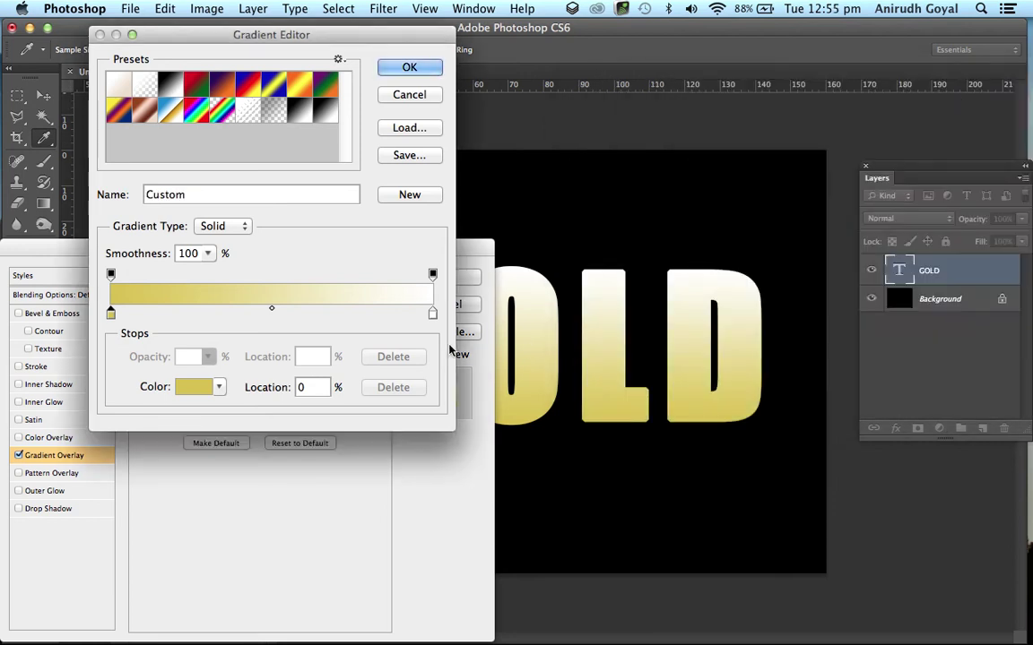
# Set the gradient's right colour stop to hex D6A34A and accept the edited gradient.
pyautogui.click(433, 314)
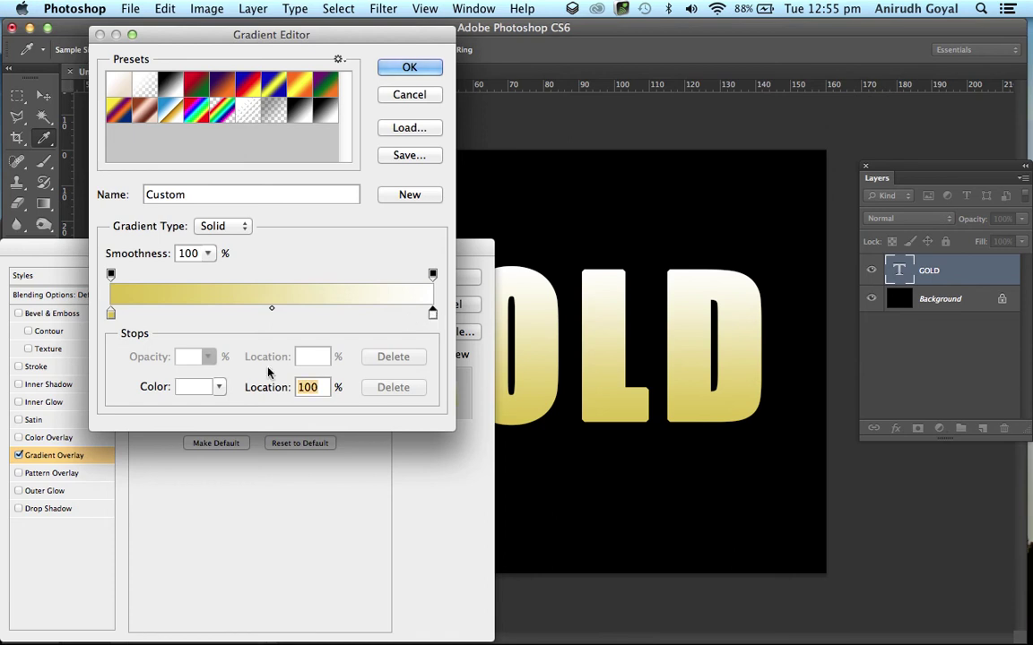
pyautogui.click(192, 387)
pyautogui.doubleClick(897, 380)
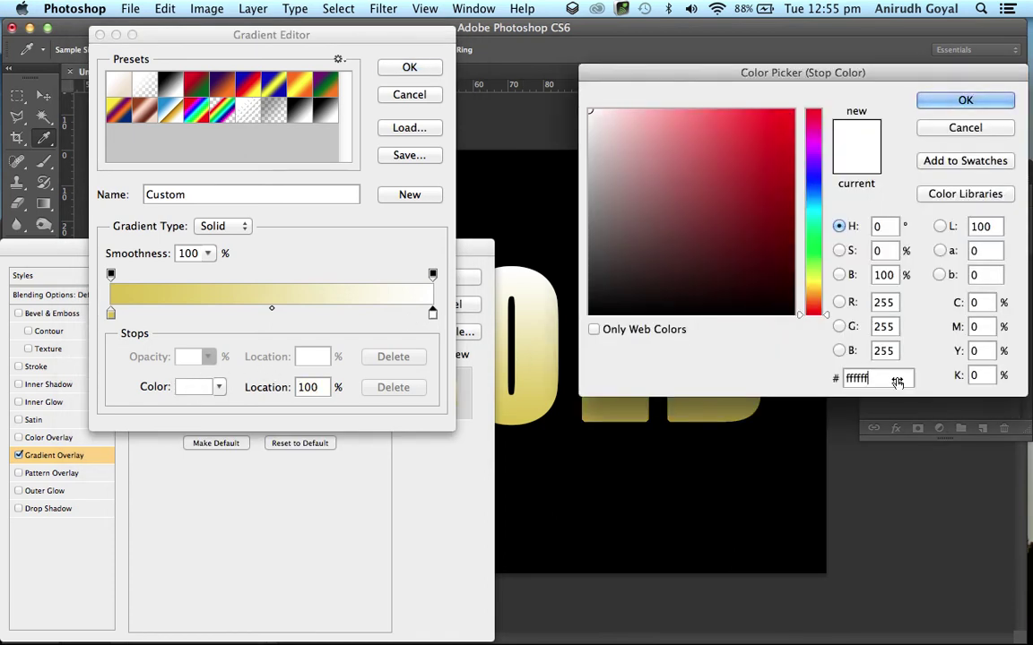
pyautogui.press('BackSpace')
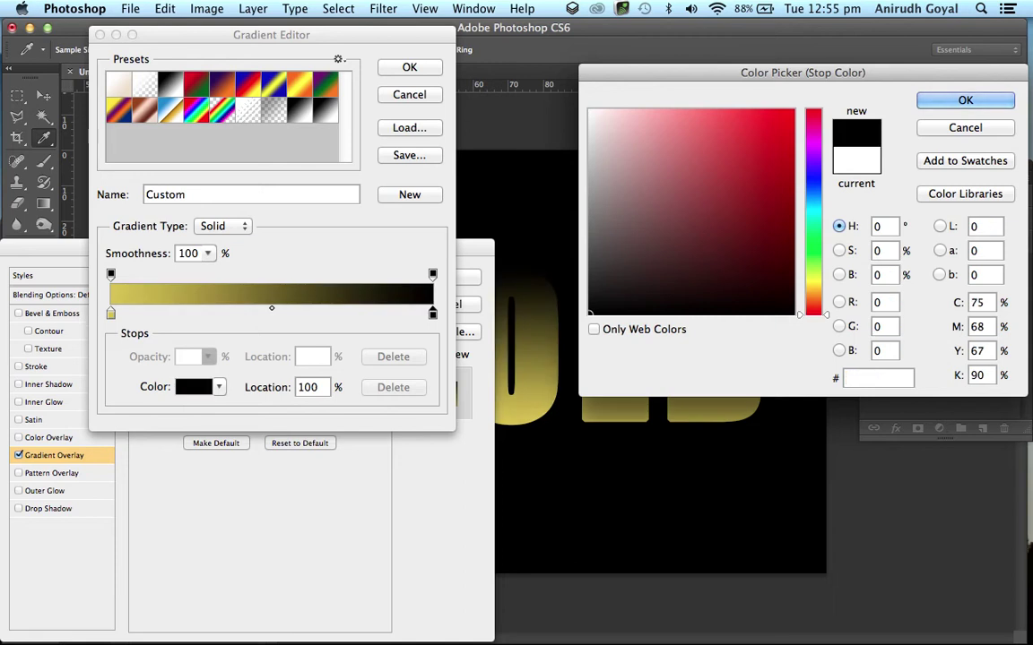
pyautogui.write('D6A')
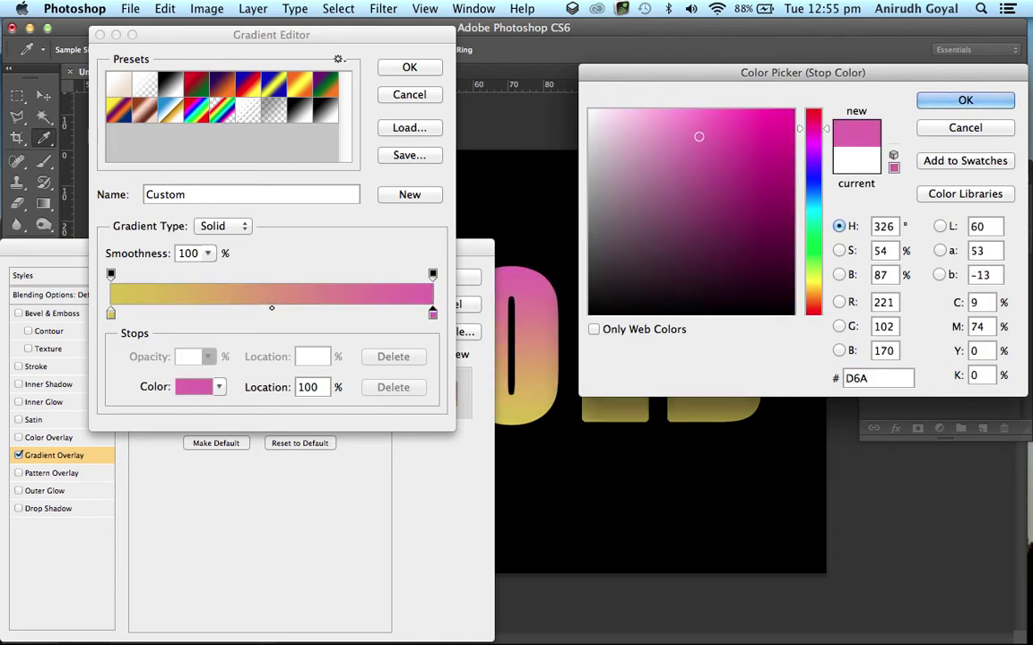
pyautogui.write('34A')
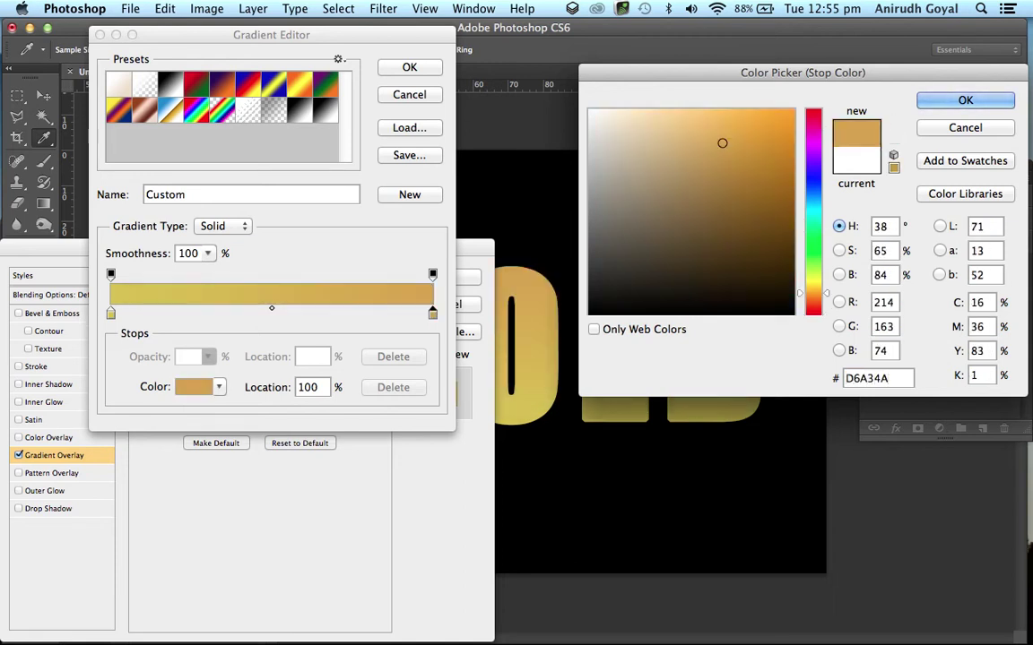
pyautogui.press('Return')
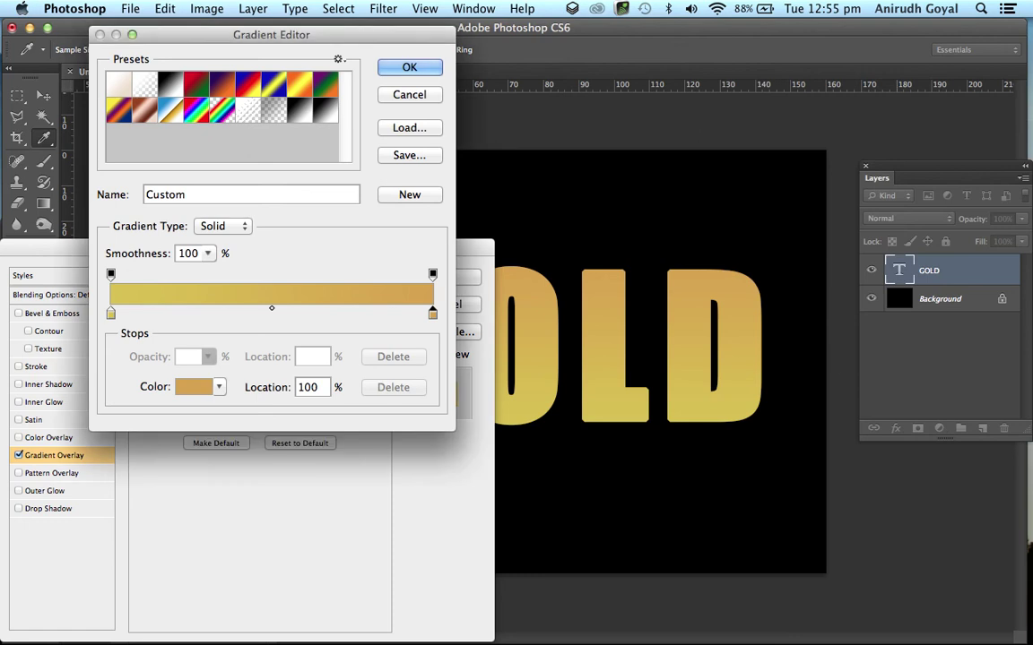
pyautogui.click(409, 67)
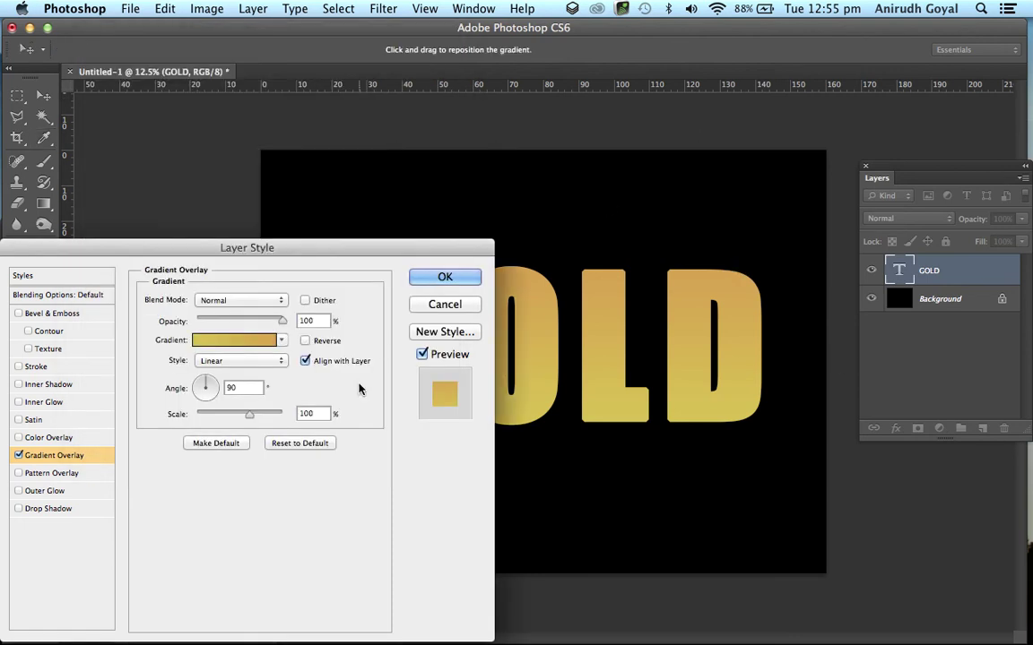
# Switch the gradient overlay to Reflected style and enable Bevel & Emboss.
pyautogui.click(280, 361)
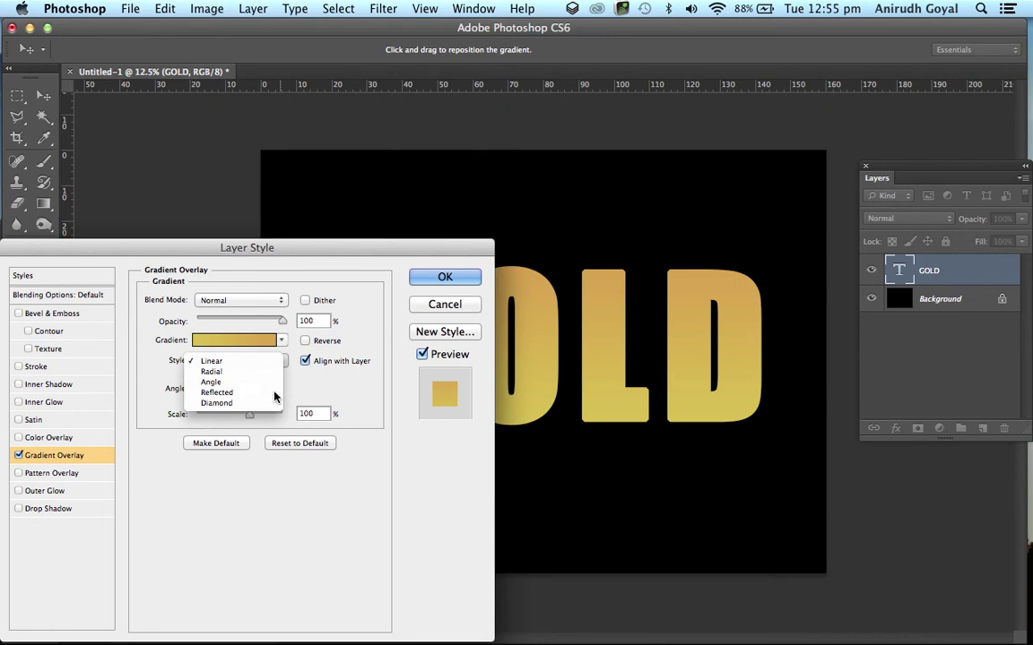
pyautogui.click(216, 393)
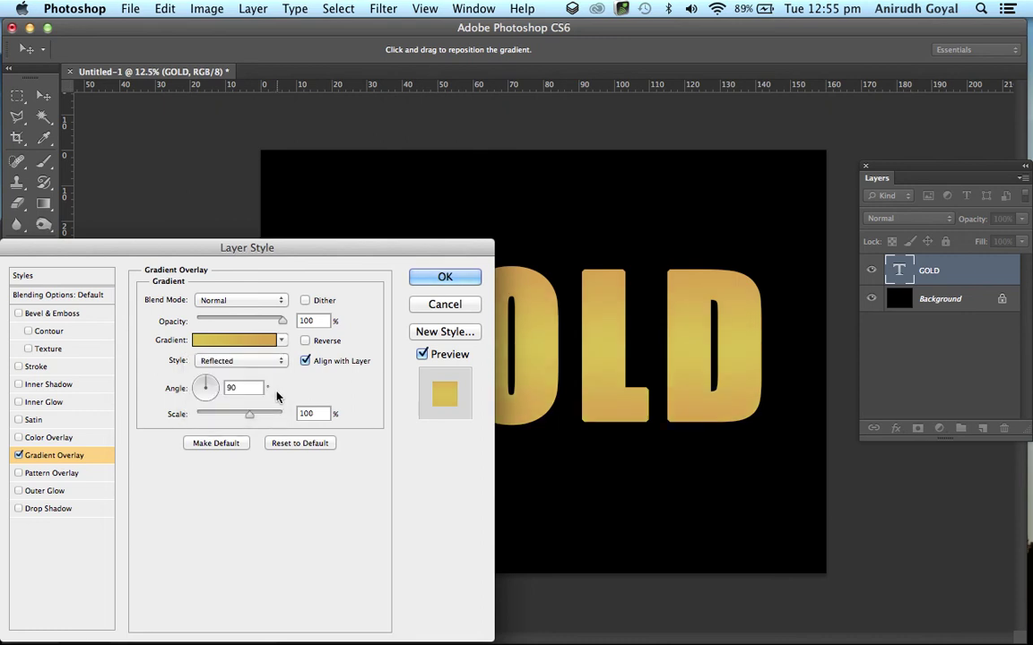
pyautogui.click(70, 314)
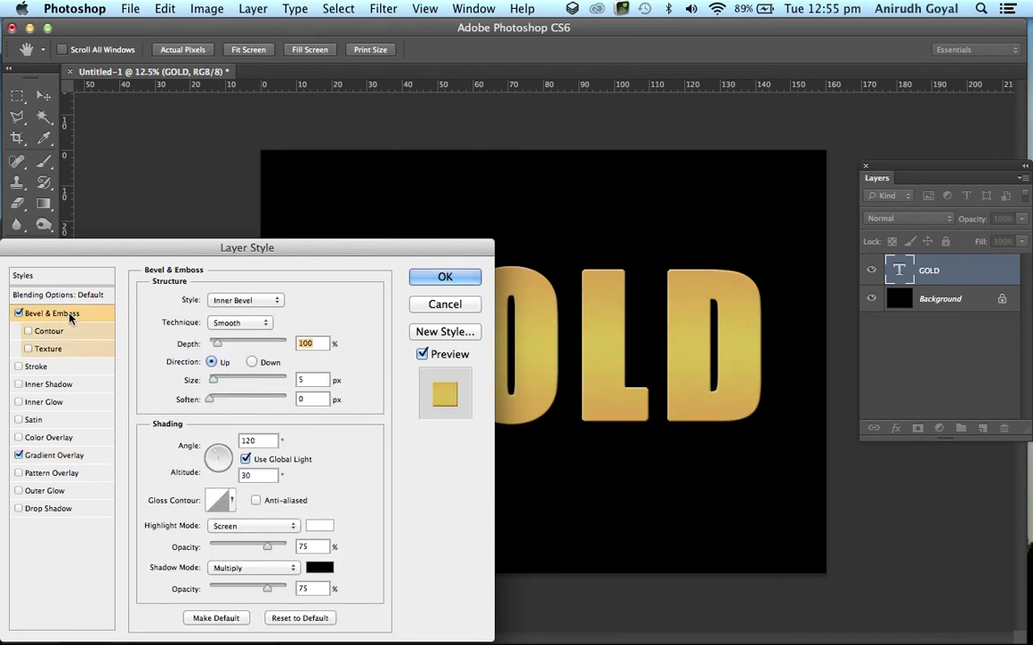
# Set the bevel to Chisel Hard with 334% depth and 92 px size.
pyautogui.click(226, 324)
pyautogui.click(232, 334)
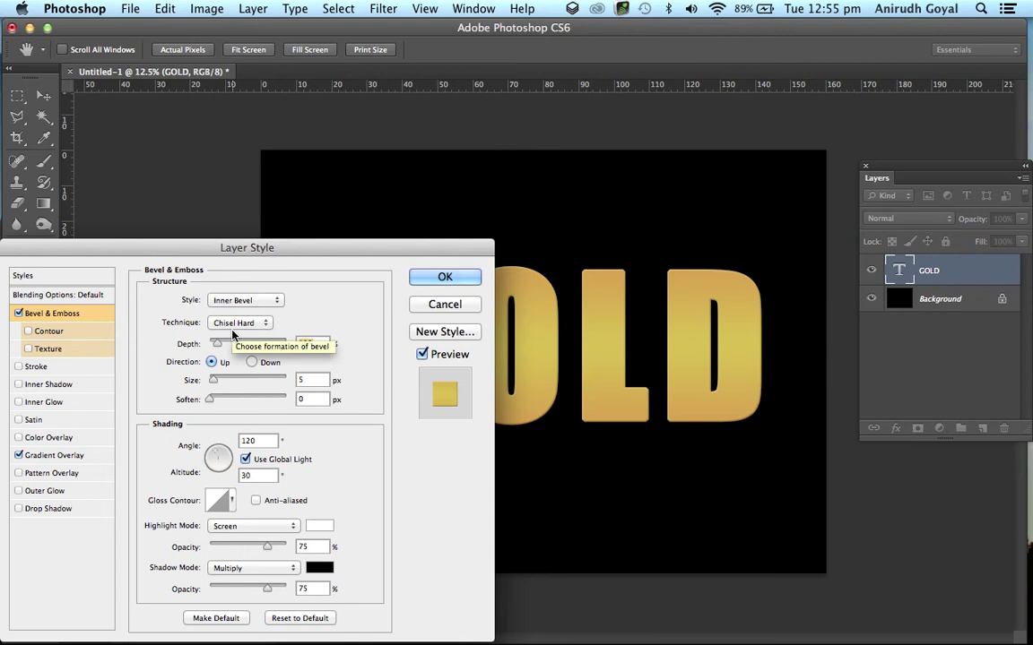
pyautogui.write('334')
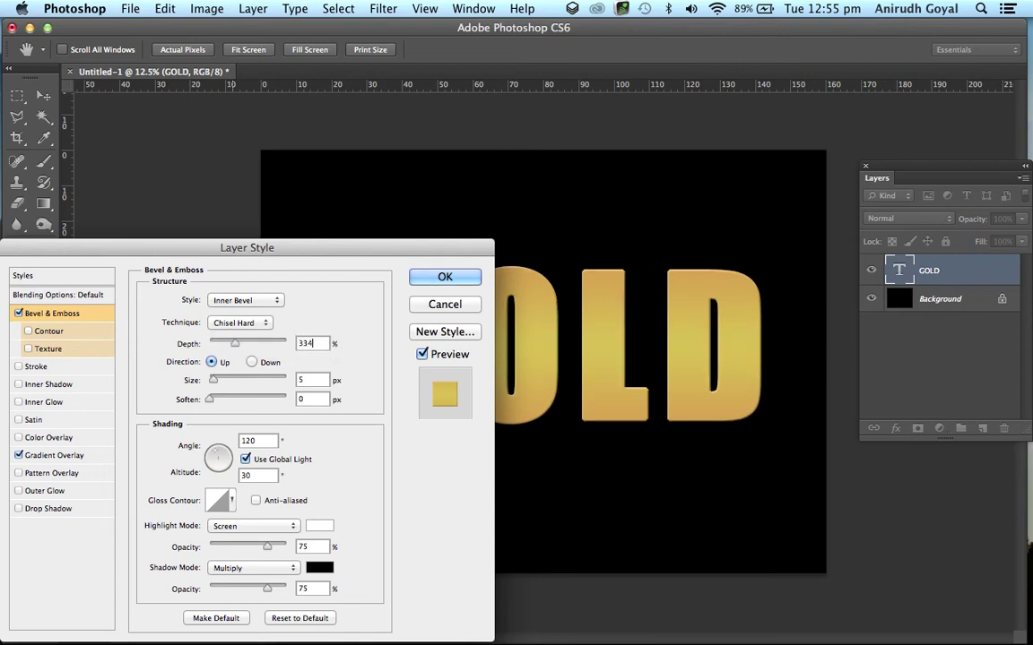
pyautogui.click(320, 379)
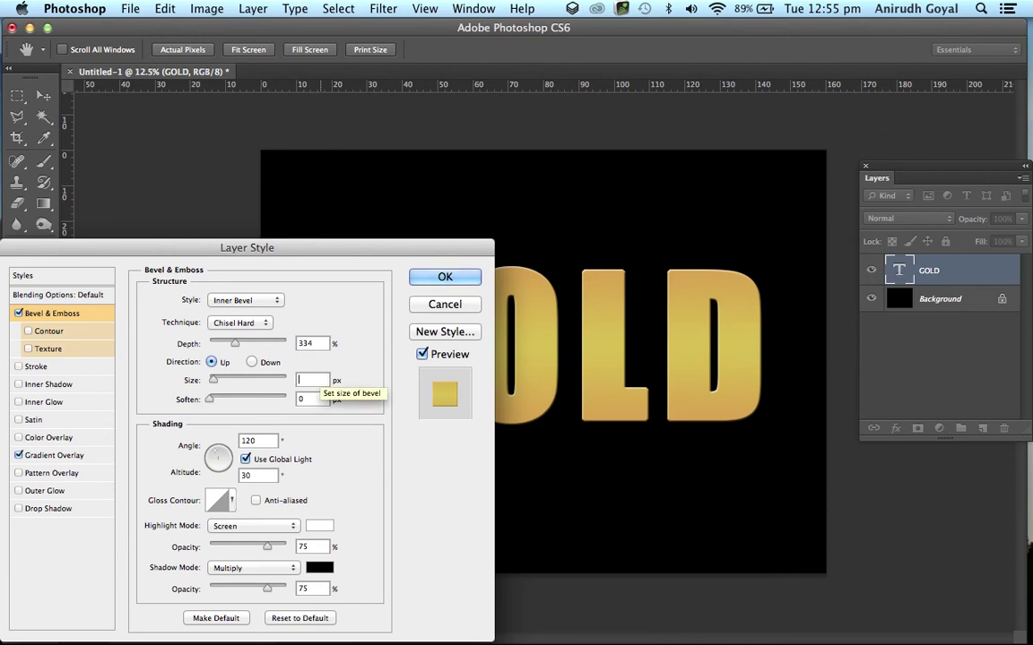
pyautogui.write('92')
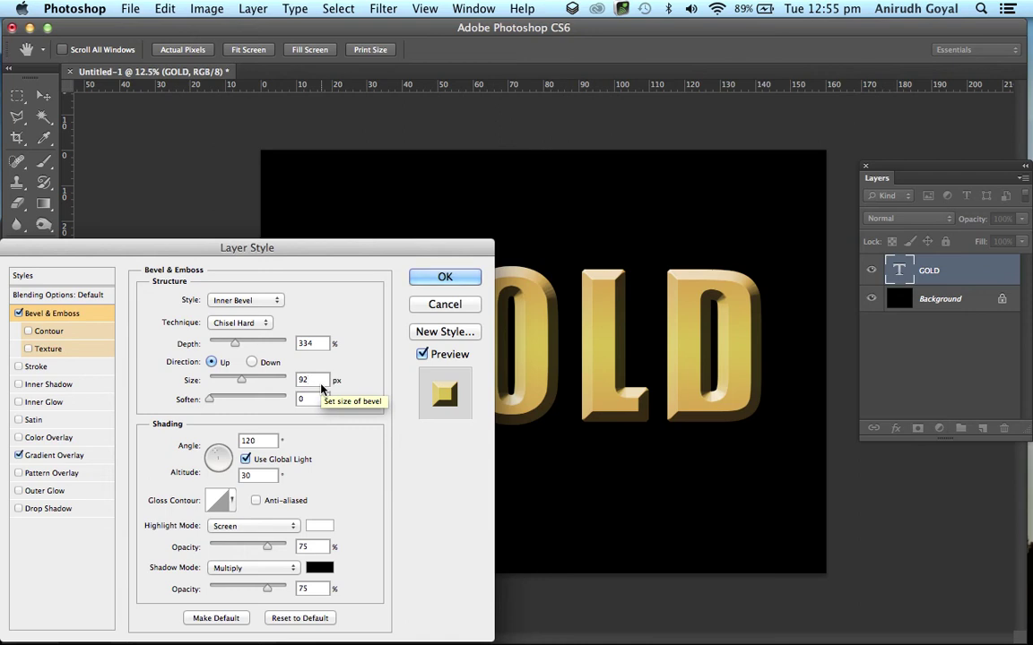
# Enable the bevel Contour at 100% range and apply the layer styles.
pyautogui.click(87, 332)
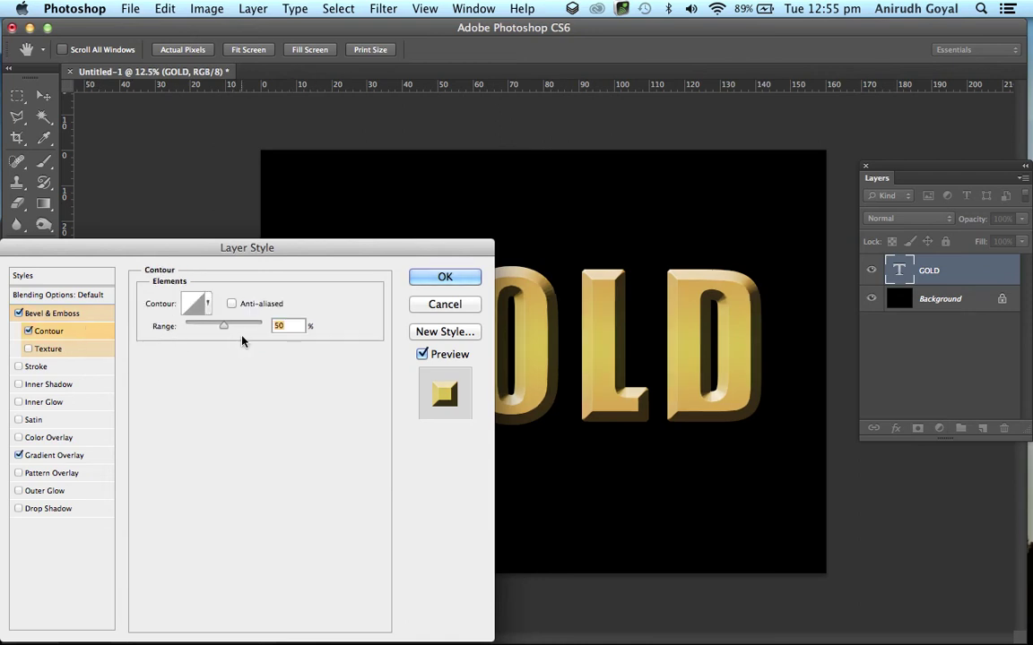
pyautogui.write('100')
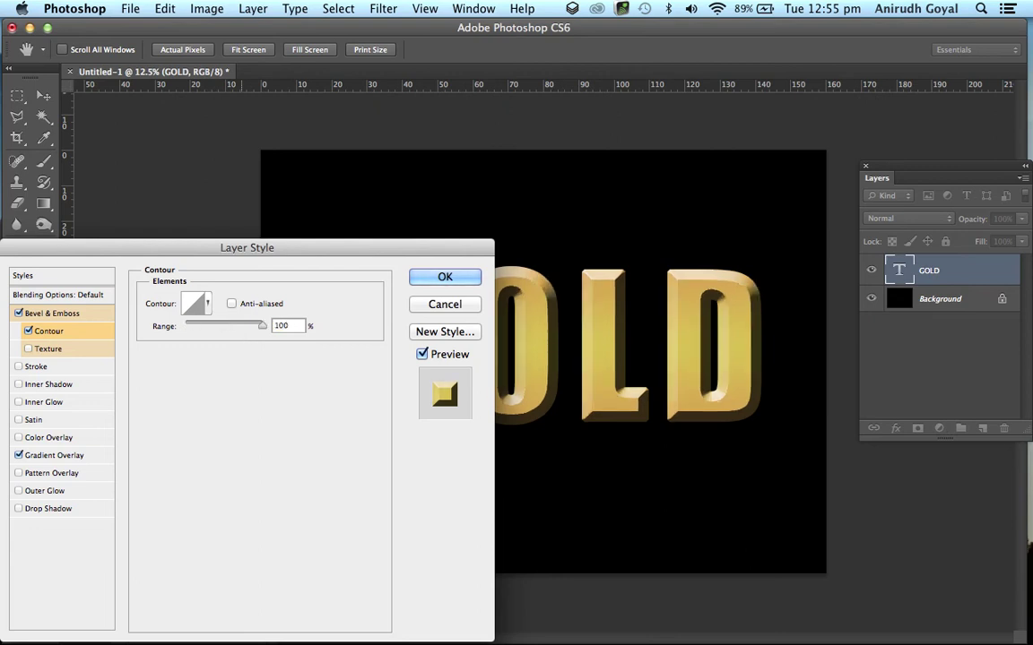
pyautogui.click(453, 277)
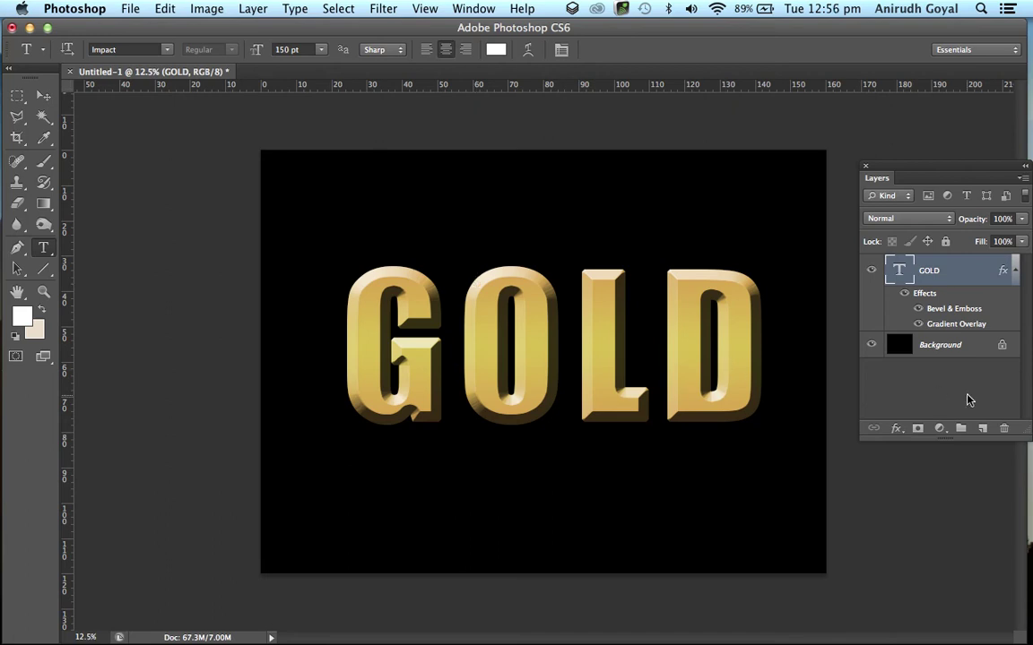
# Add Layer 1 above GOLD and pick the 50 px sparkle tip from Assorted Brushes.
pyautogui.click(982, 429)
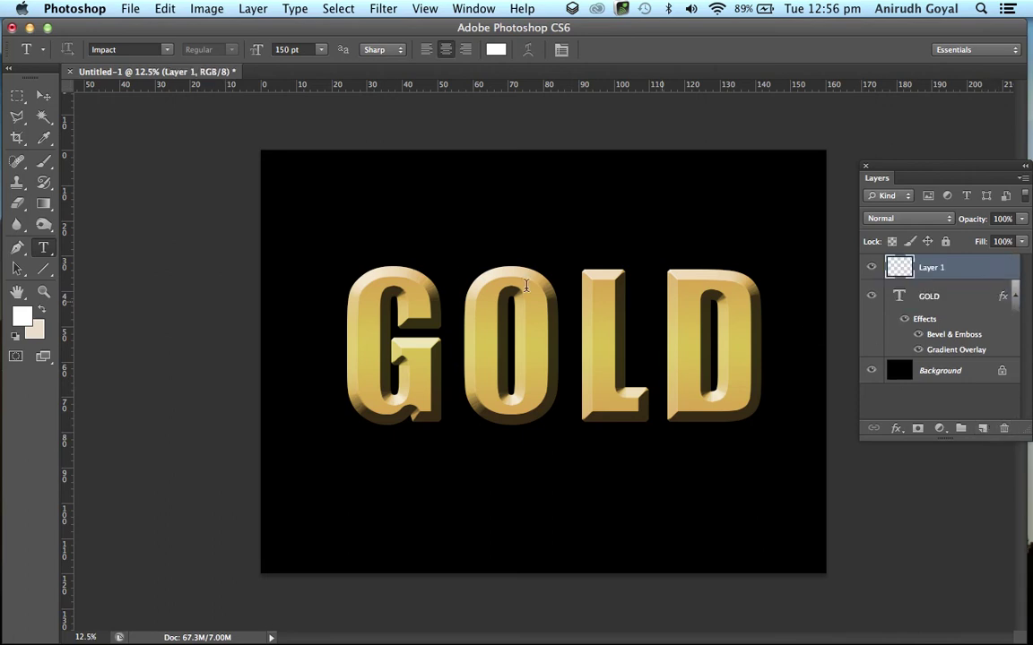
pyautogui.click(45, 161)
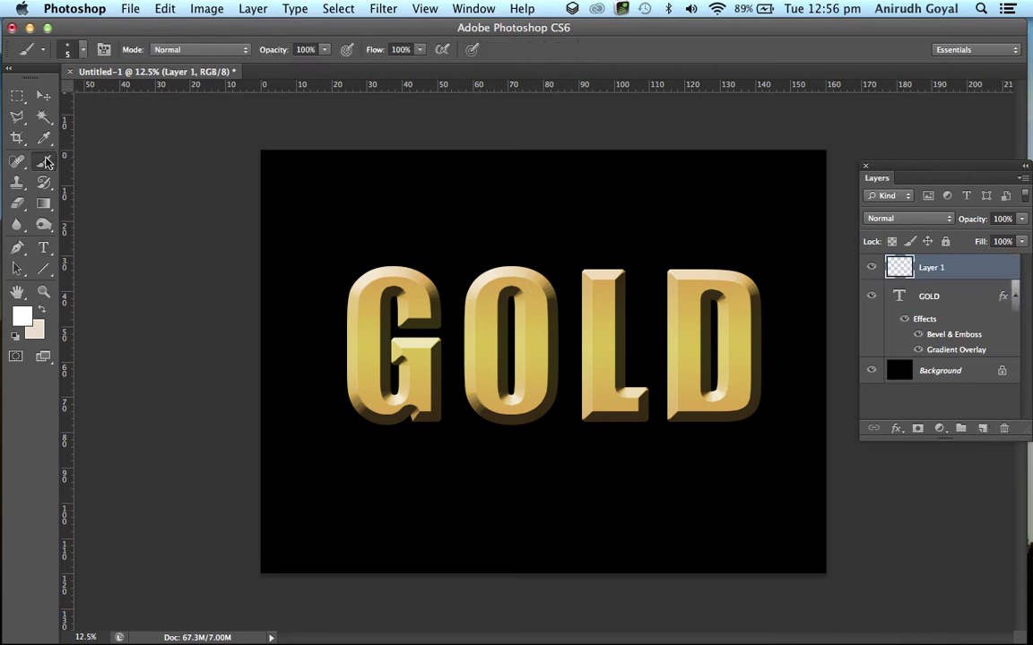
pyautogui.click(84, 52)
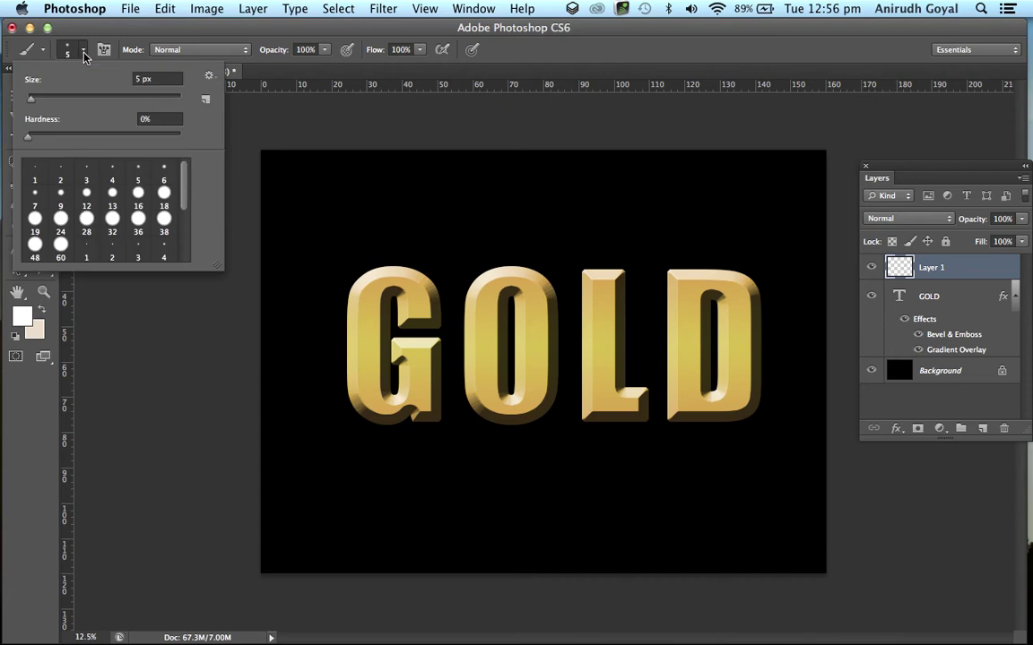
pyautogui.click(209, 76)
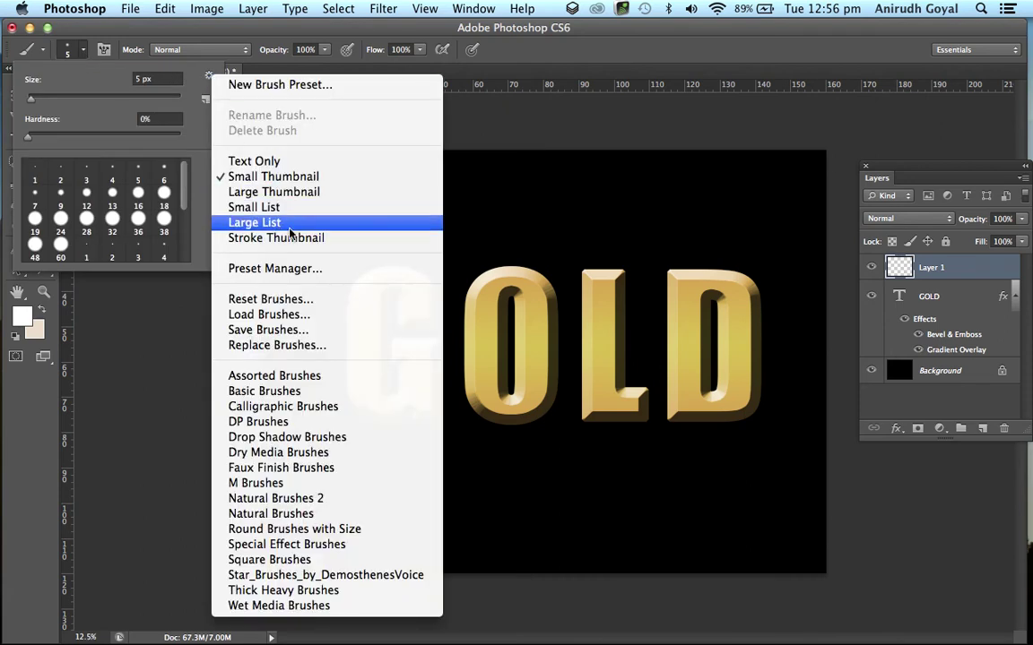
pyautogui.click(289, 377)
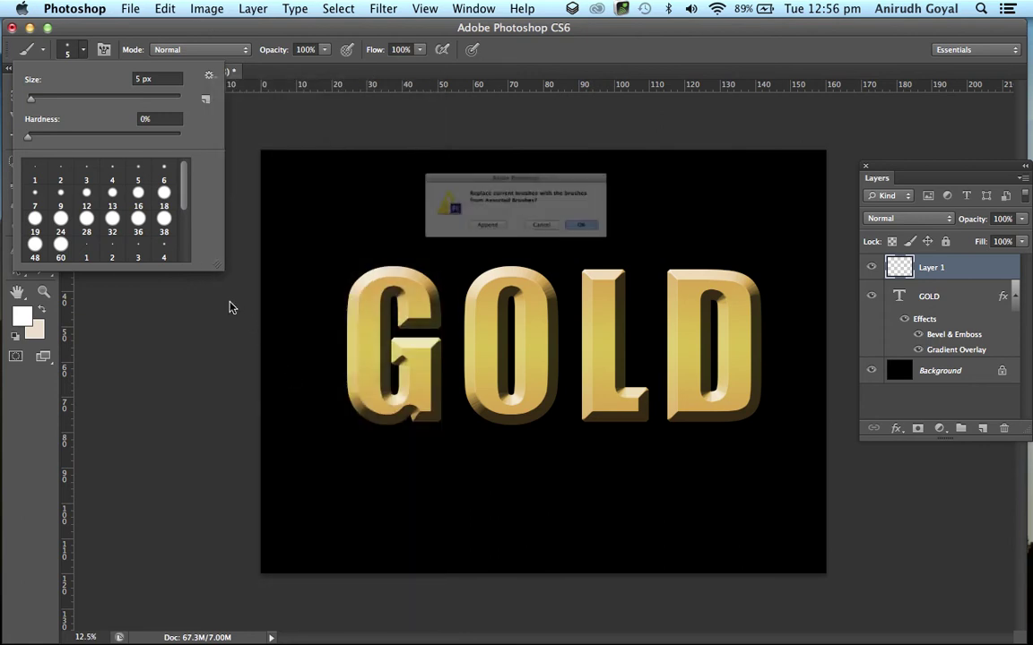
pyautogui.click(638, 243)
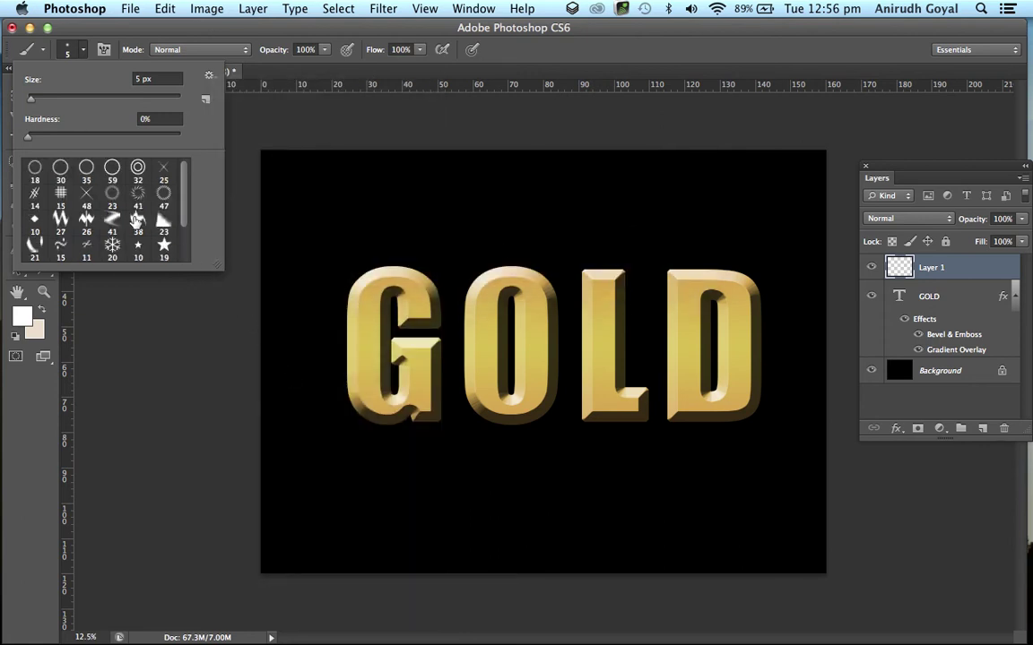
pyautogui.scroll(-2, 136, 219)
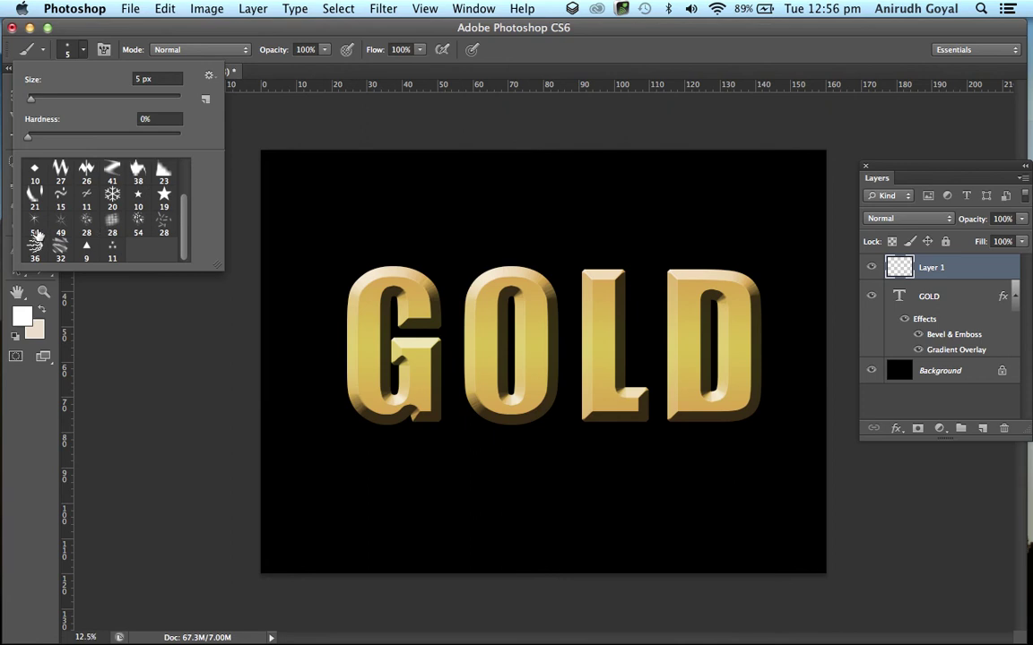
pyautogui.click(39, 228)
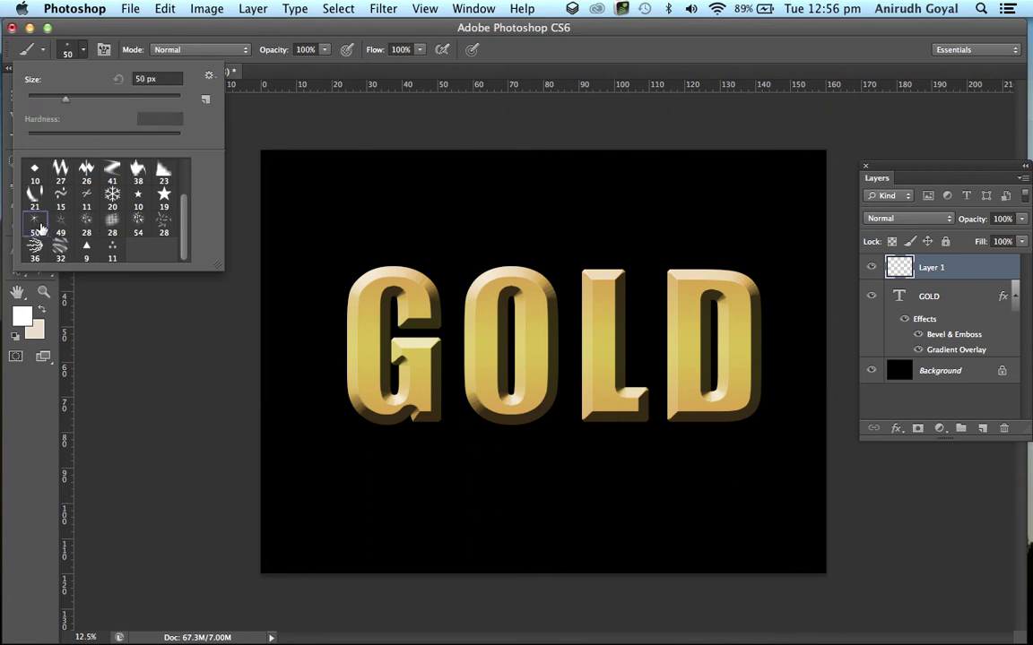
pyautogui.click(148, 324)
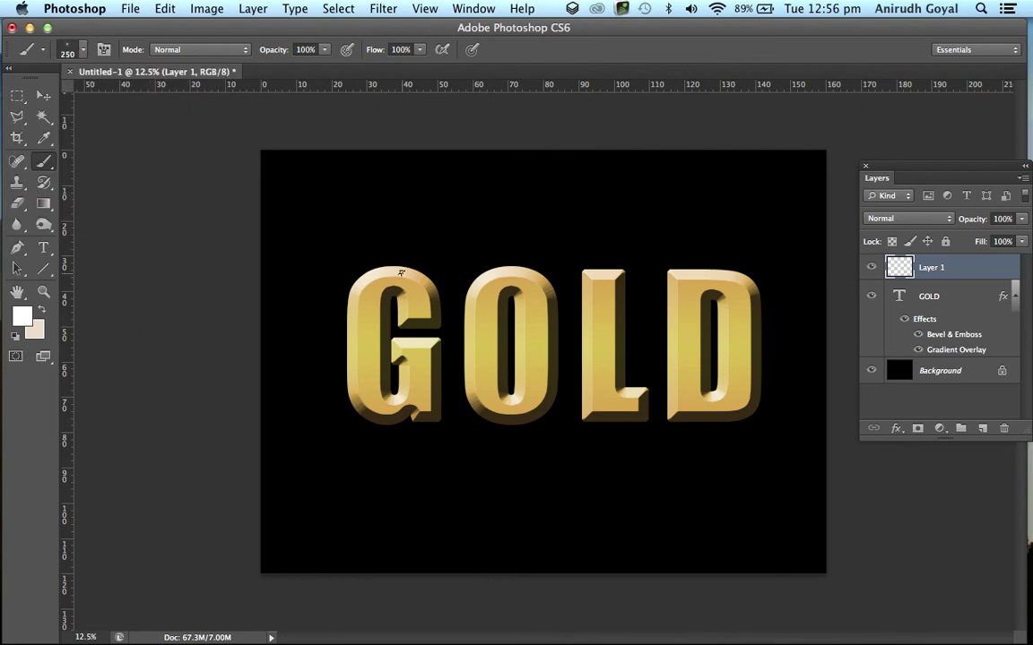
# Enlarge the star brush to 600 and stamp white sparkles on the tops of G, O, L, D and the L's lower-right corner.
pyautogui.press(']')
pyautogui.press(']')
pyautogui.press(']')
pyautogui.press(']')
pyautogui.press('super+equal')
pyautogui.press('super+equal')
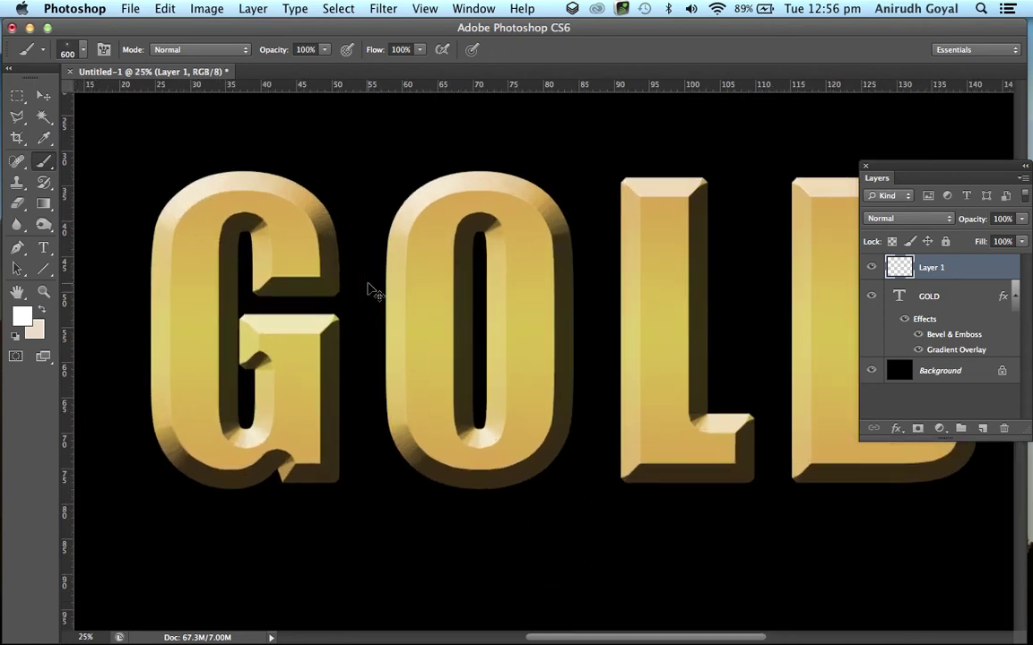
pyautogui.click(190, 179)
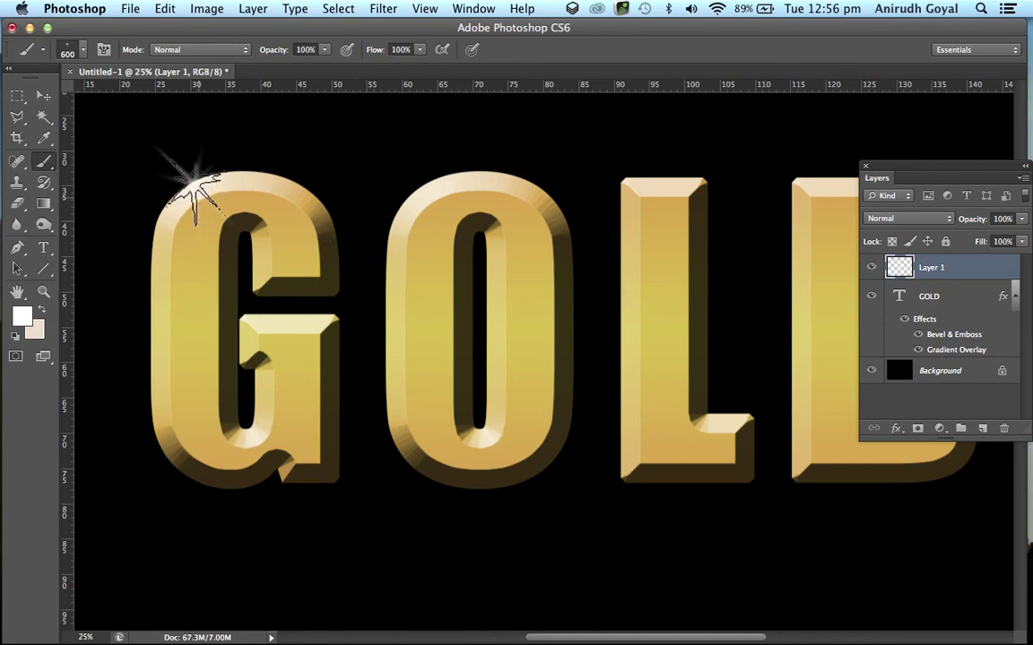
pyautogui.click(427, 189)
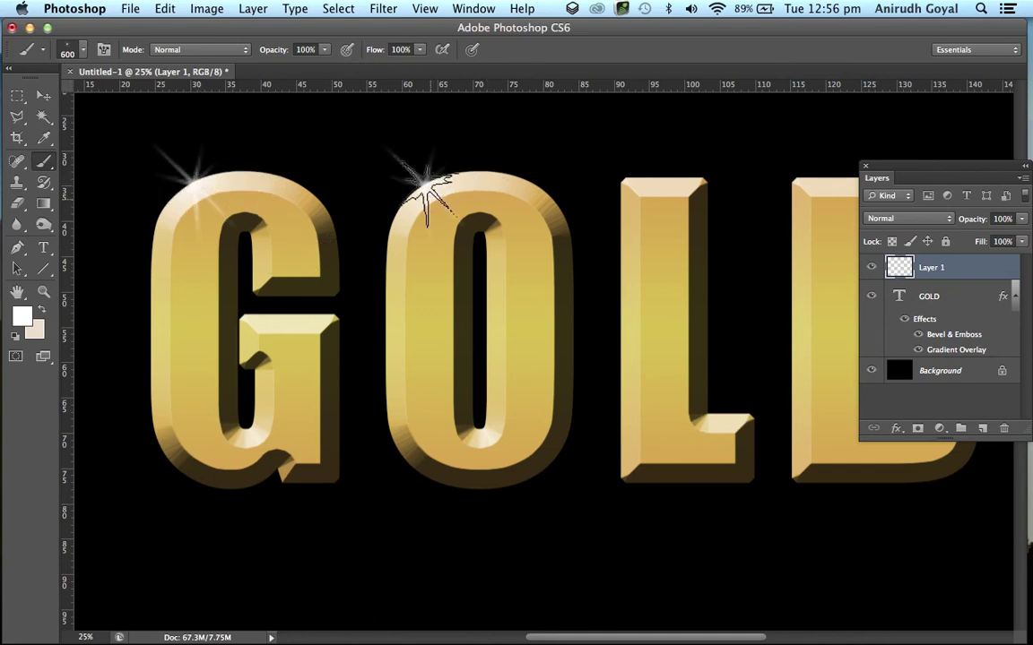
pyautogui.click(700, 185)
pyautogui.hscroll(5, 717, 189)
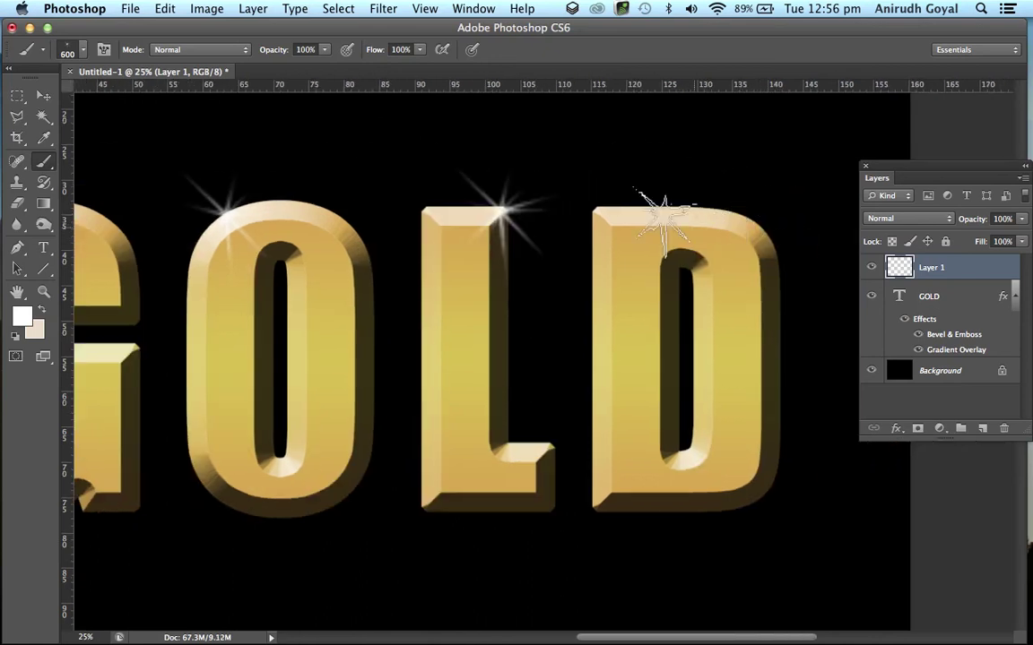
pyautogui.click(614, 215)
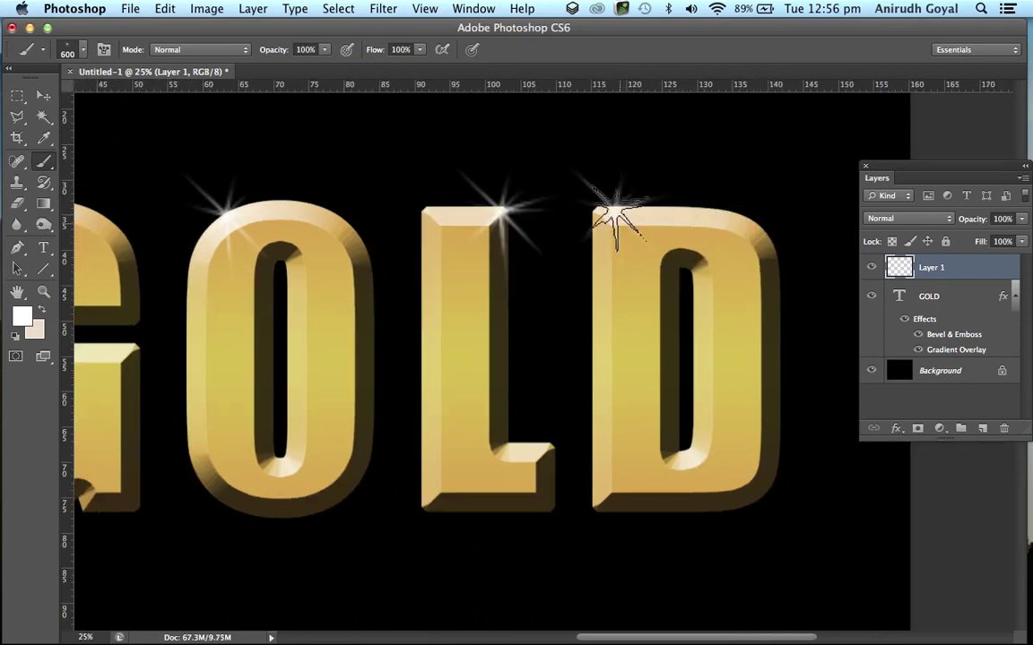
pyautogui.click(547, 438)
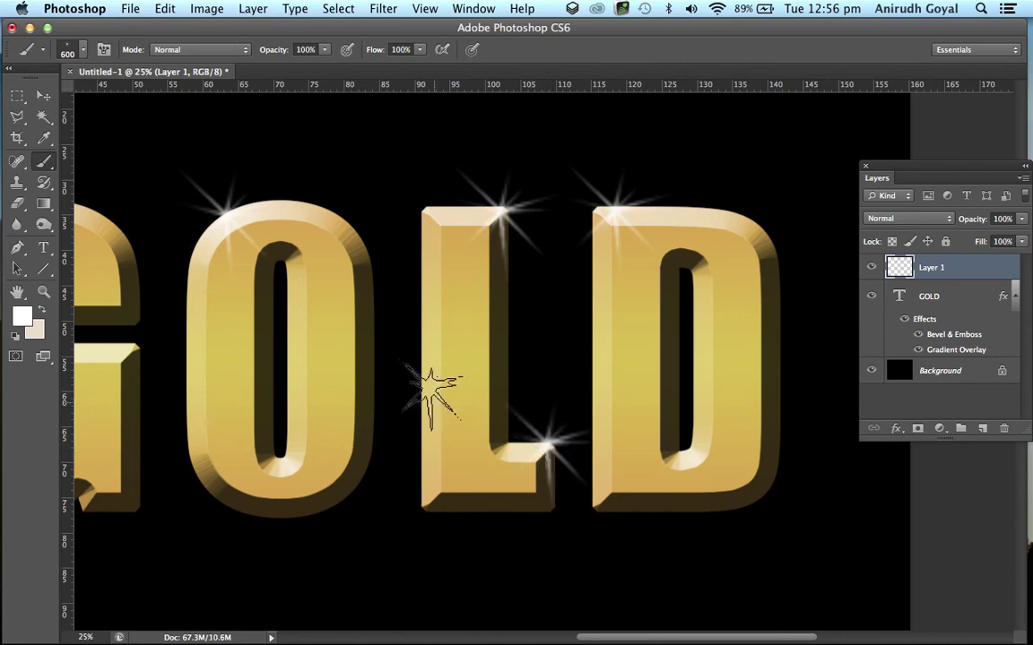
pyautogui.press('super+minus')
pyautogui.press('super+minus')
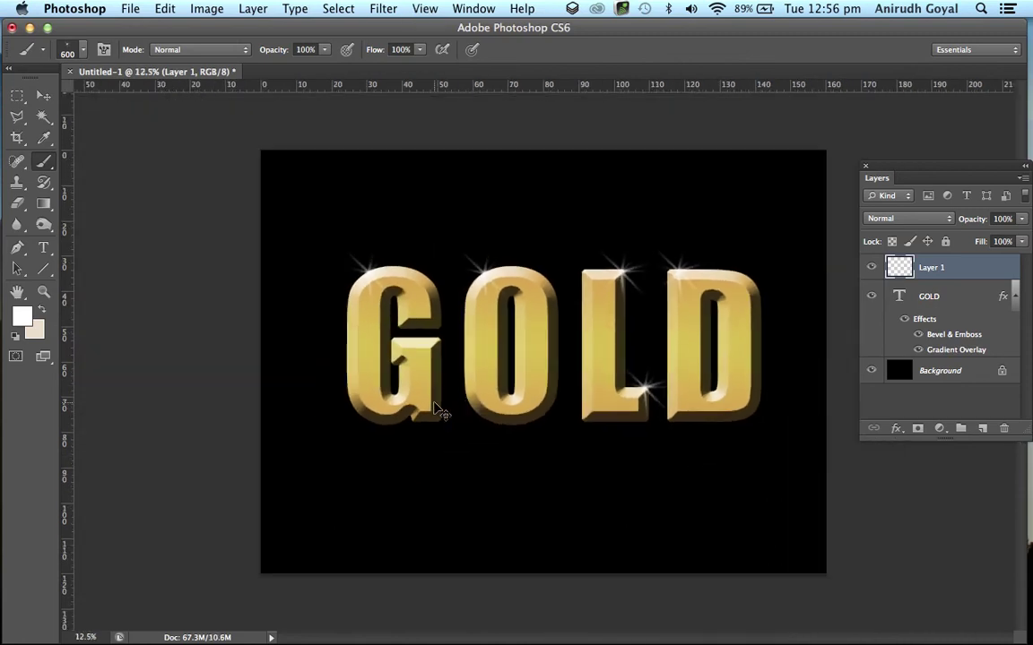
# Open File > Save As, which proposes Untitled-1.psd in Photoshop format on the Desktop.
pyautogui.click(130, 7)
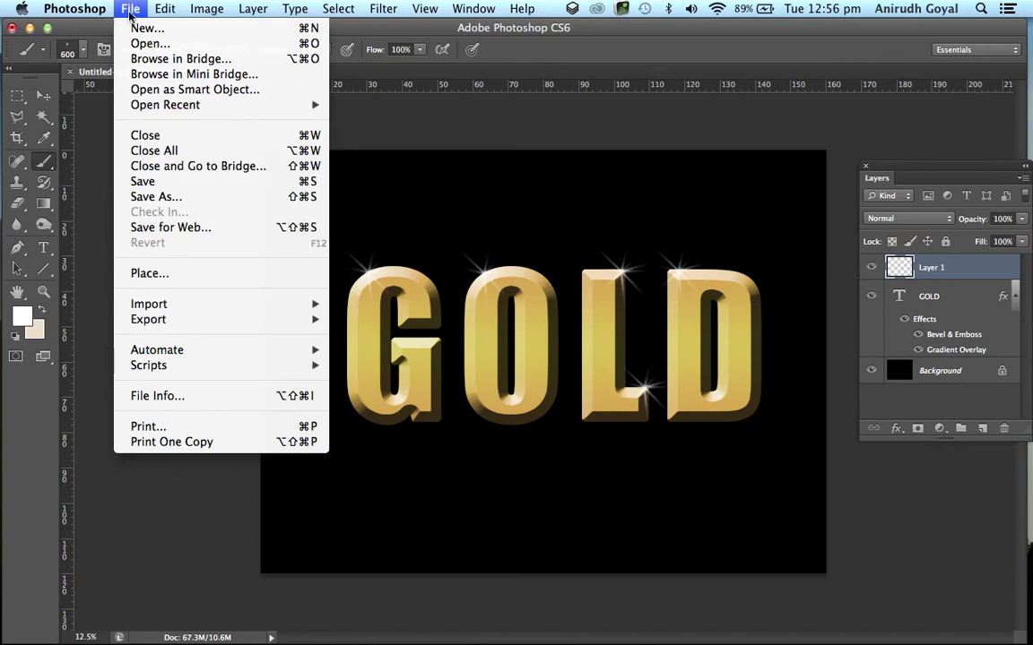
pyautogui.click(211, 196)
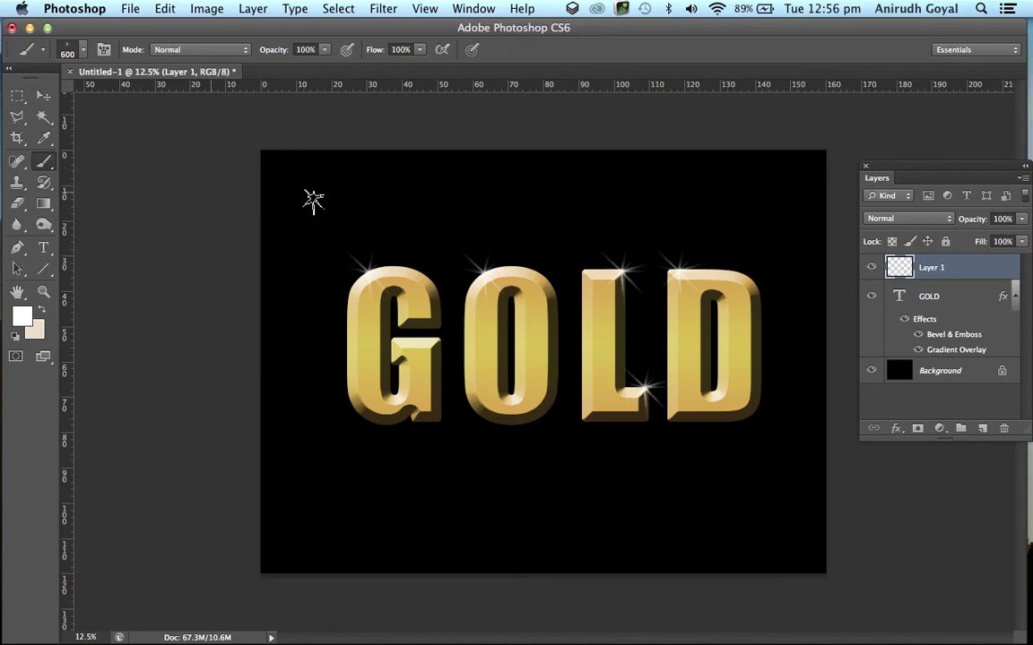